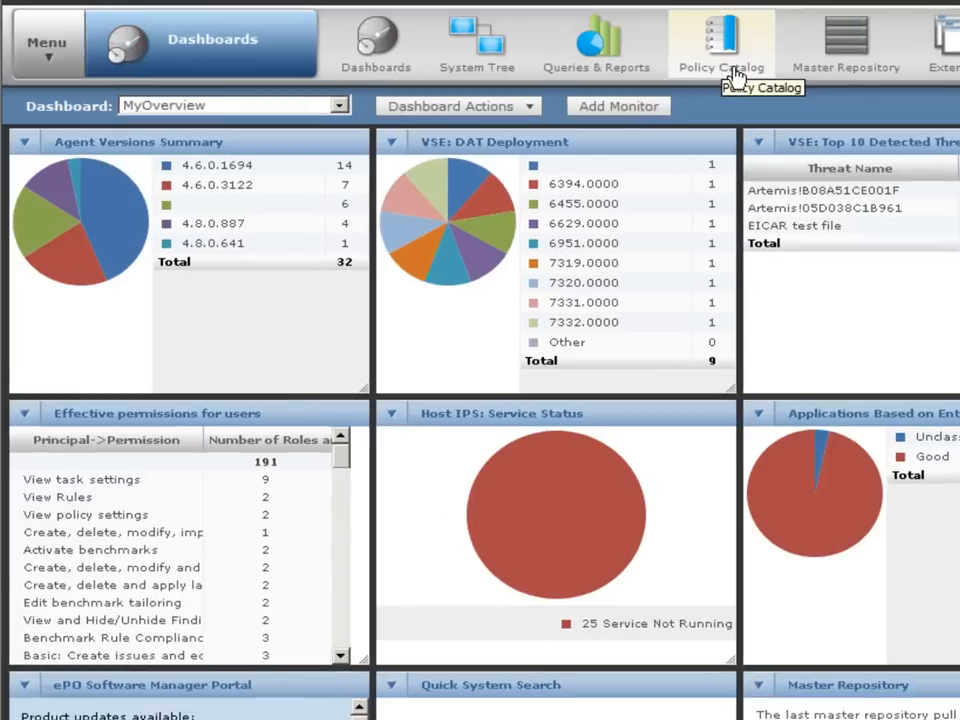
Filter the Policy Catalog to the Endpoint Encryption for Files and Folders 4.2.0 product.
click(735, 75)
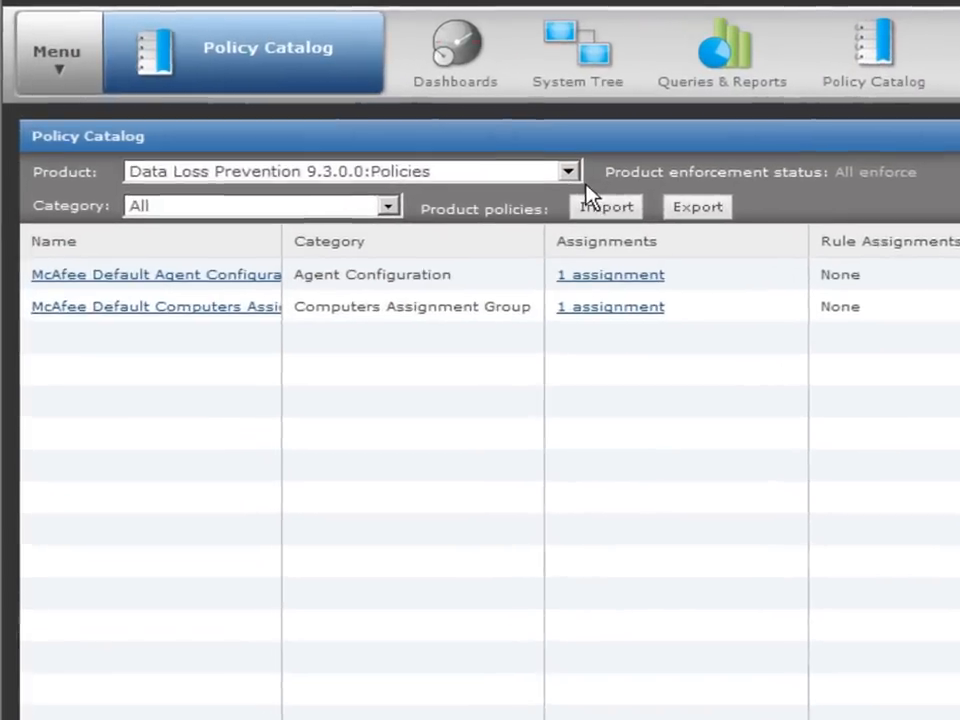
click(469, 141)
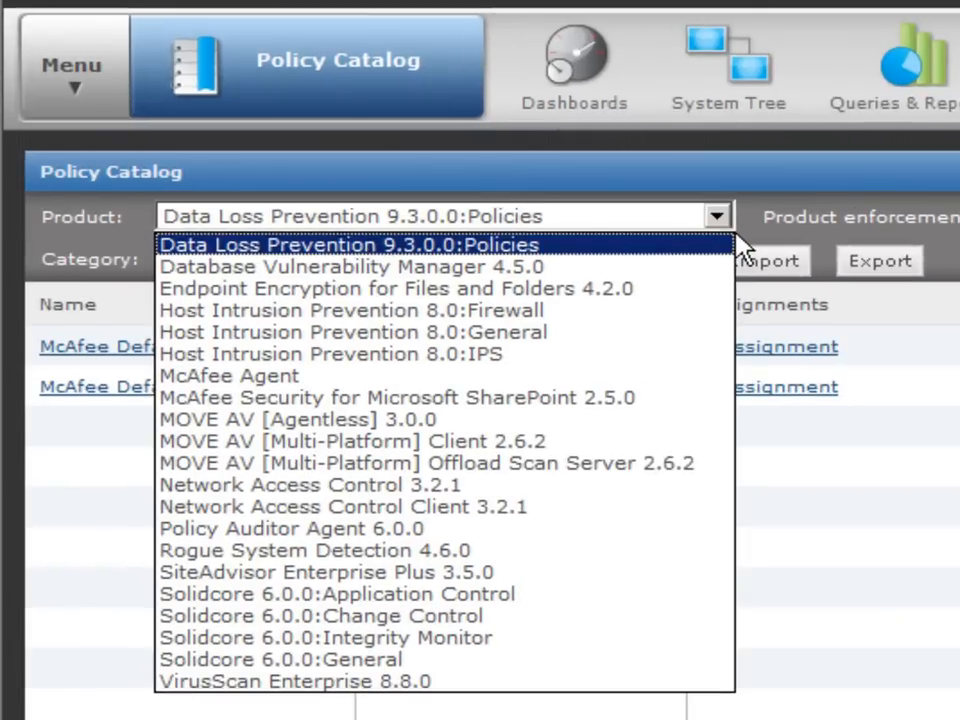
click(566, 298)
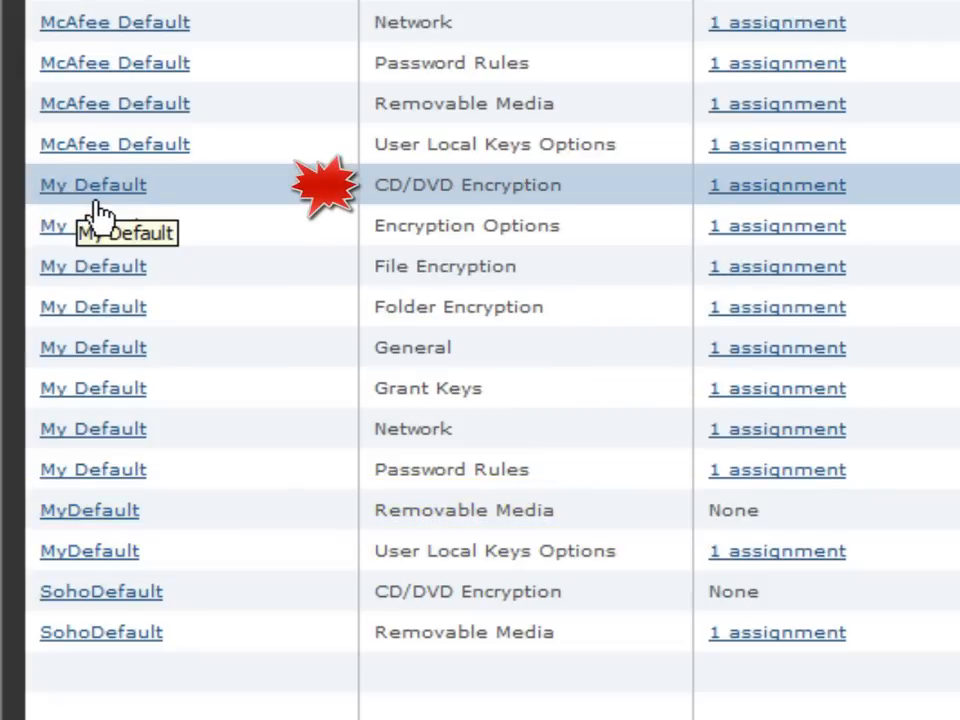
Set the My Default CD/DVD Encryption policy's protection level to Block Write Operations.
click(95, 205)
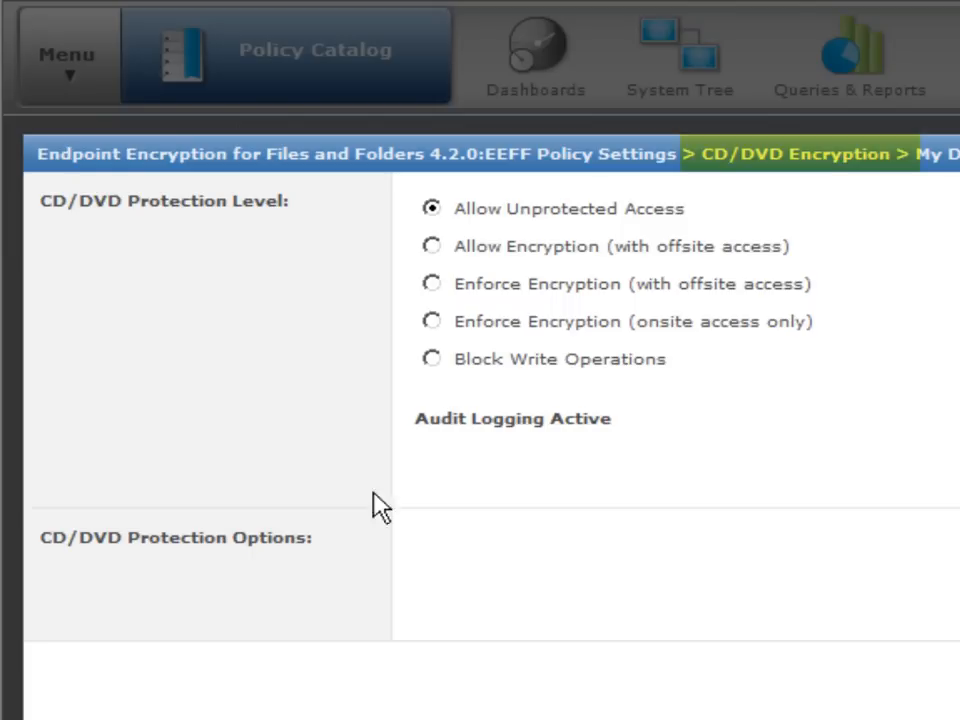
click(440, 256)
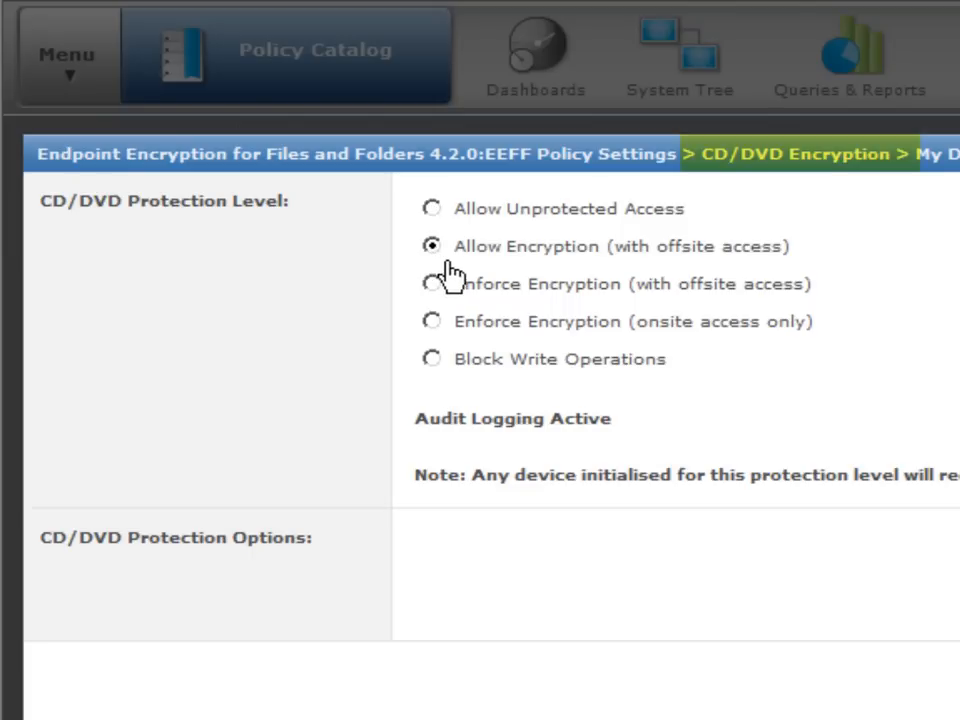
click(448, 298)
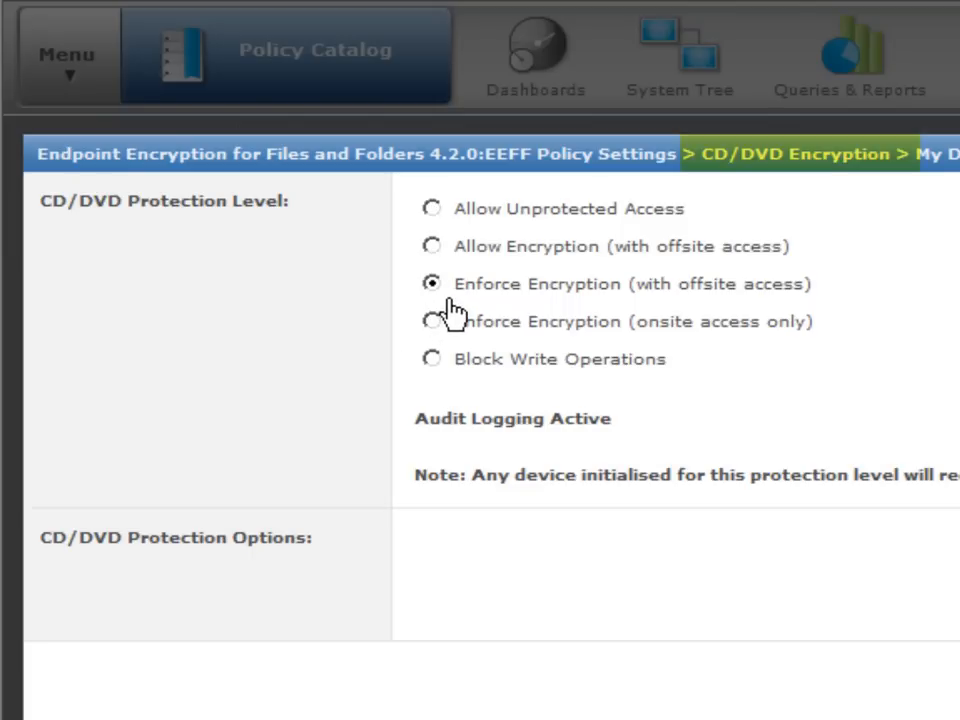
click(449, 332)
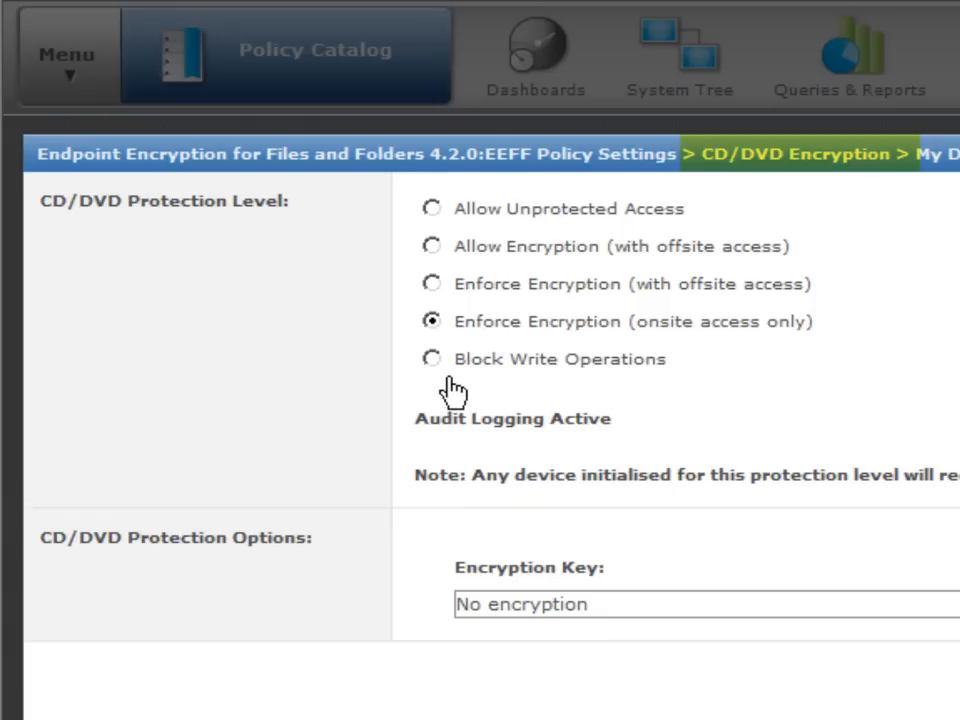
click(451, 370)
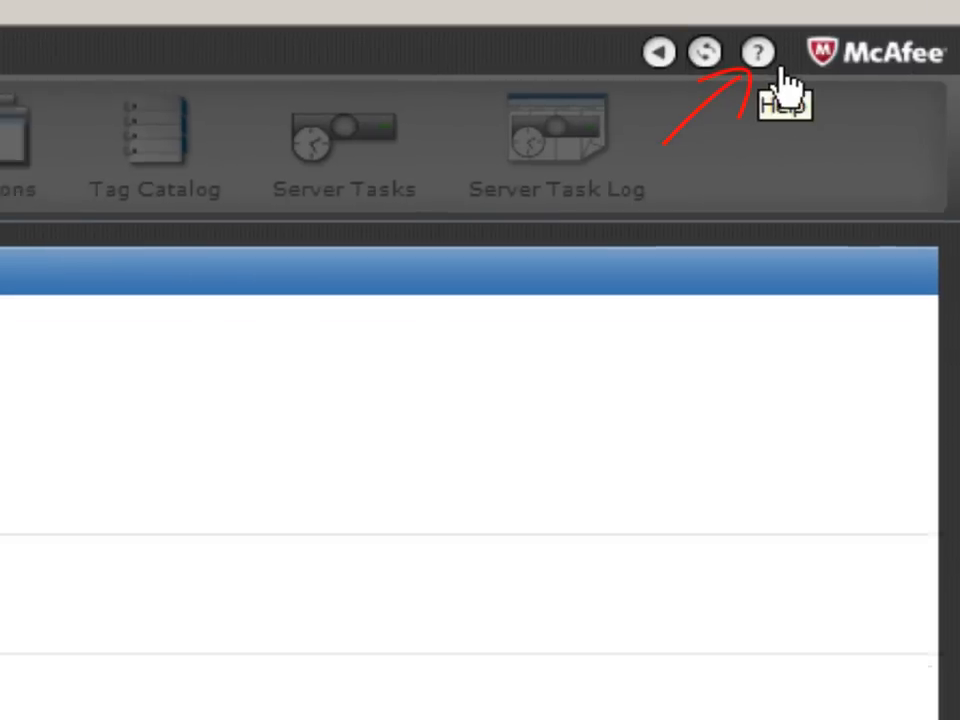
Read through the Encryption Options help page in an enlarged help window.
click(781, 72)
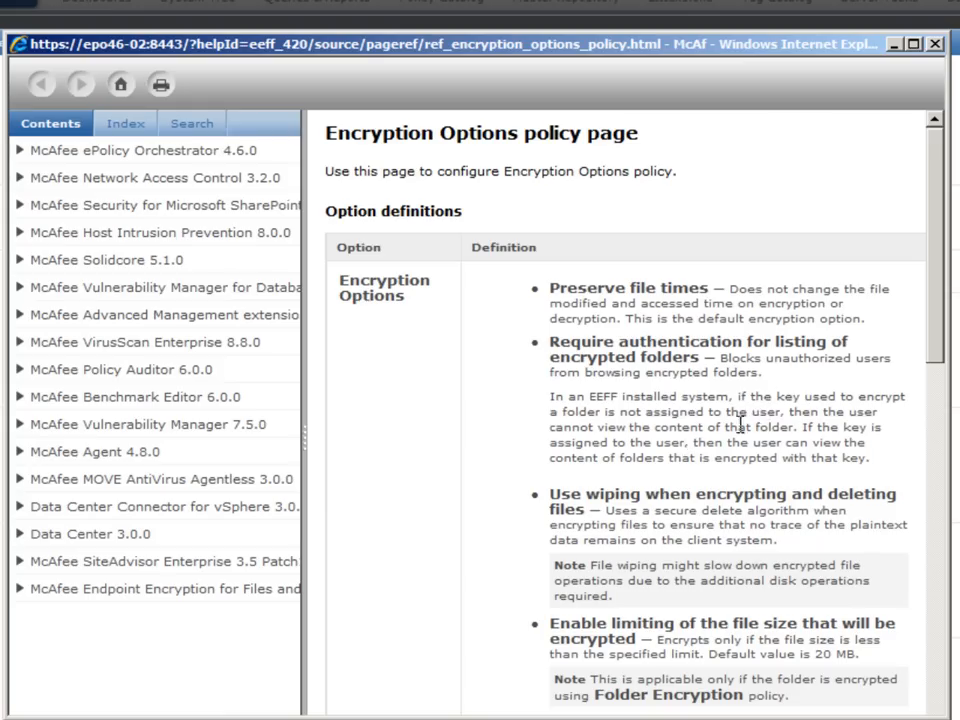
scroll(952, 420, down, 4)
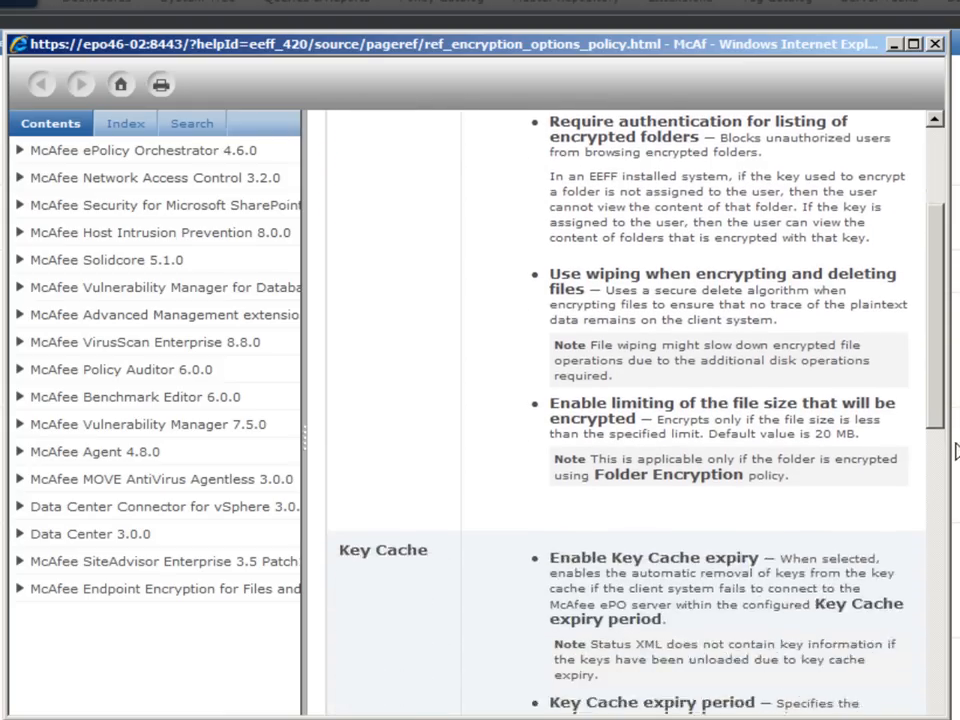
scroll(955, 452, down, 1)
drag(948, 717, 959, 719)
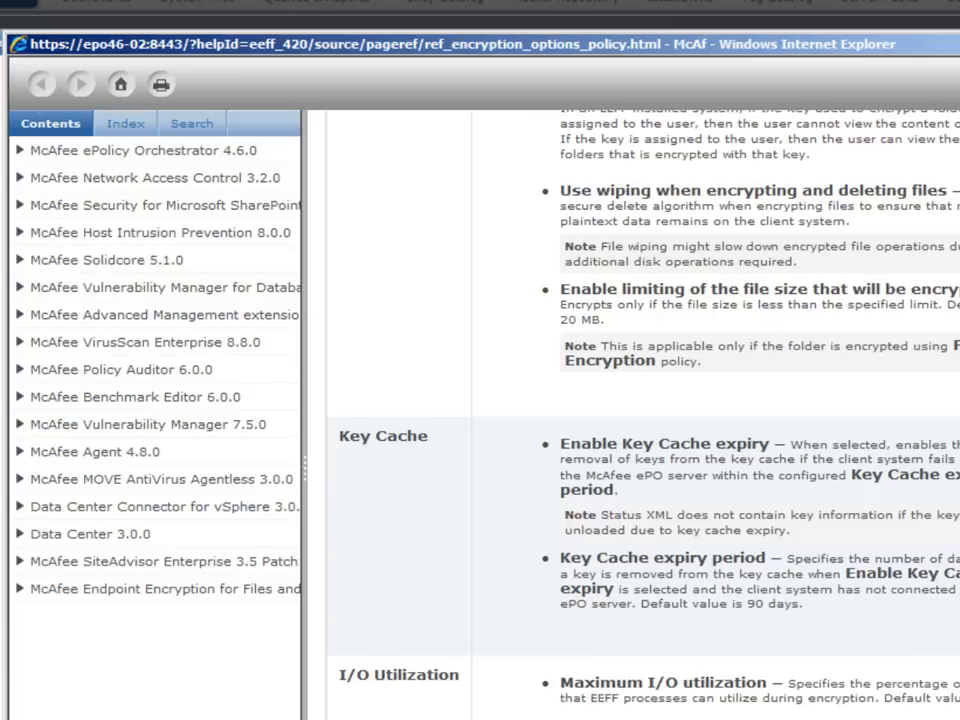
scroll(640, 420, down, 10)
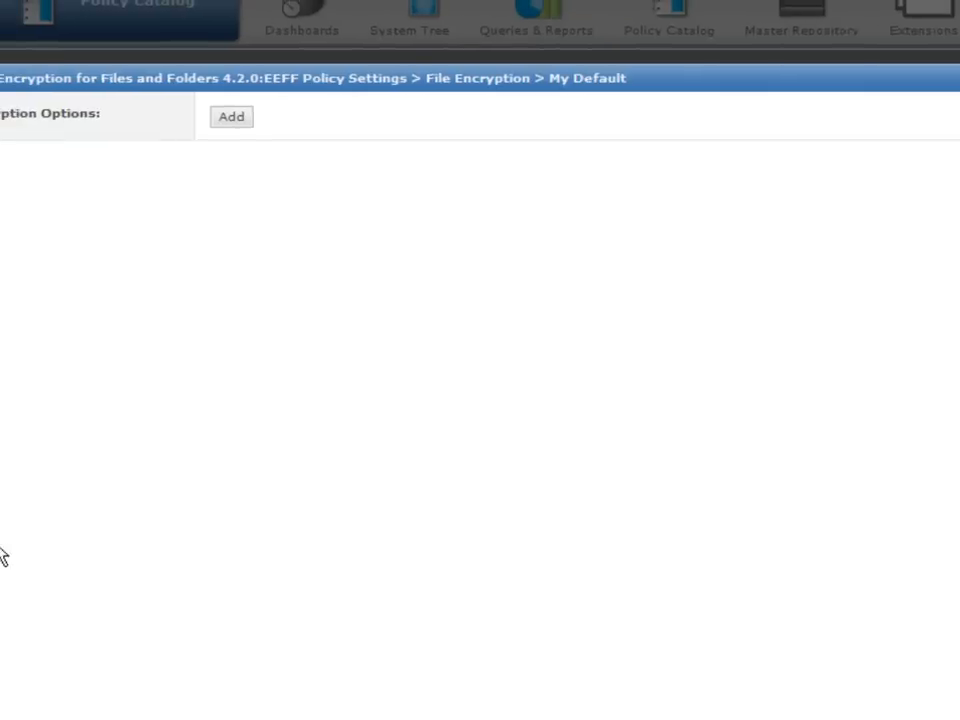
Add an empty process entry under File Encryption and an empty Path/Key row under Folder Encryption.
click(322, 136)
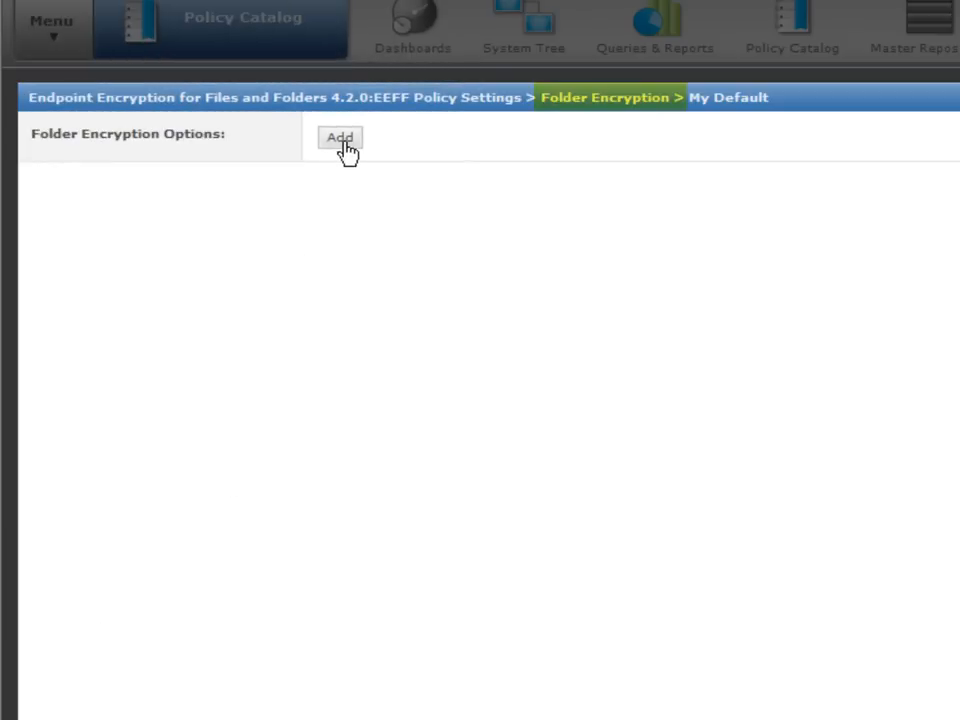
click(344, 144)
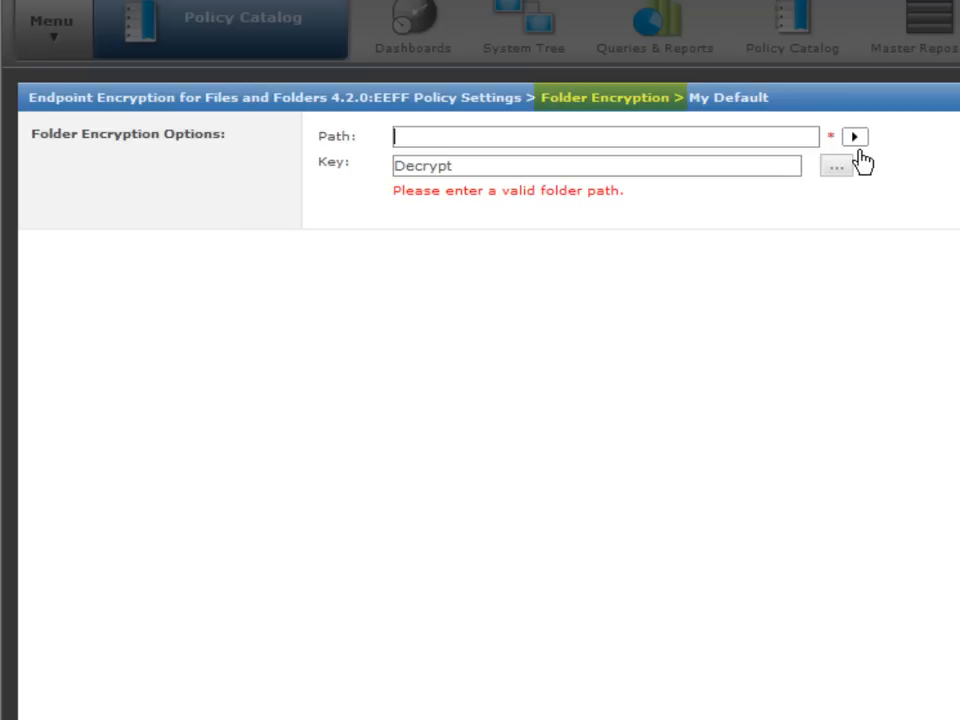
Add folder encryption paths [Common Documents] and C:\MyEncryptedFolder.
click(855, 139)
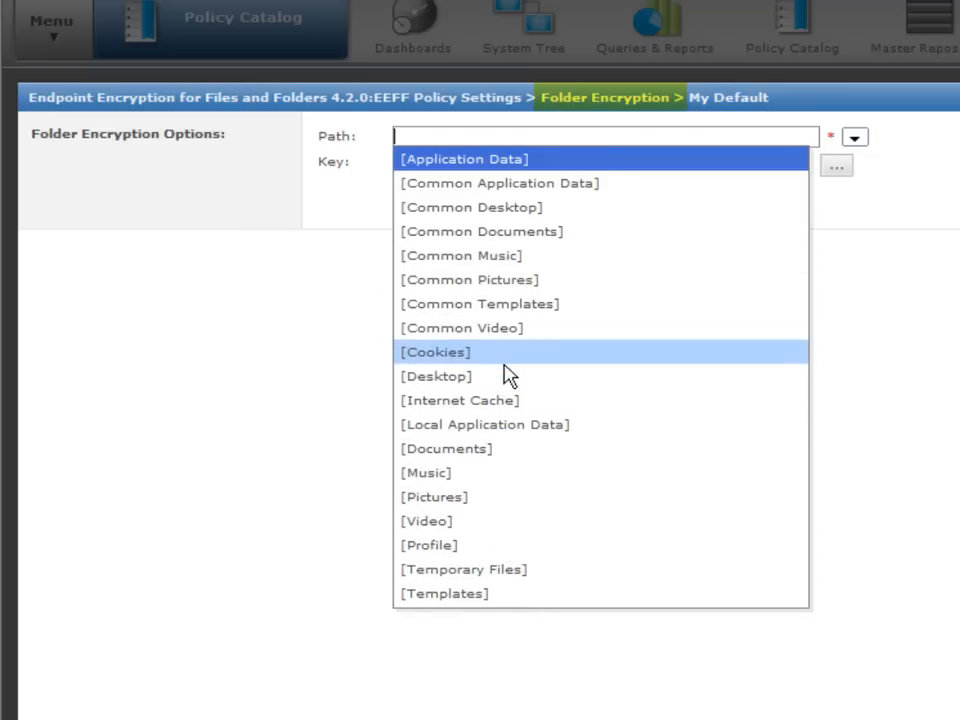
click(520, 240)
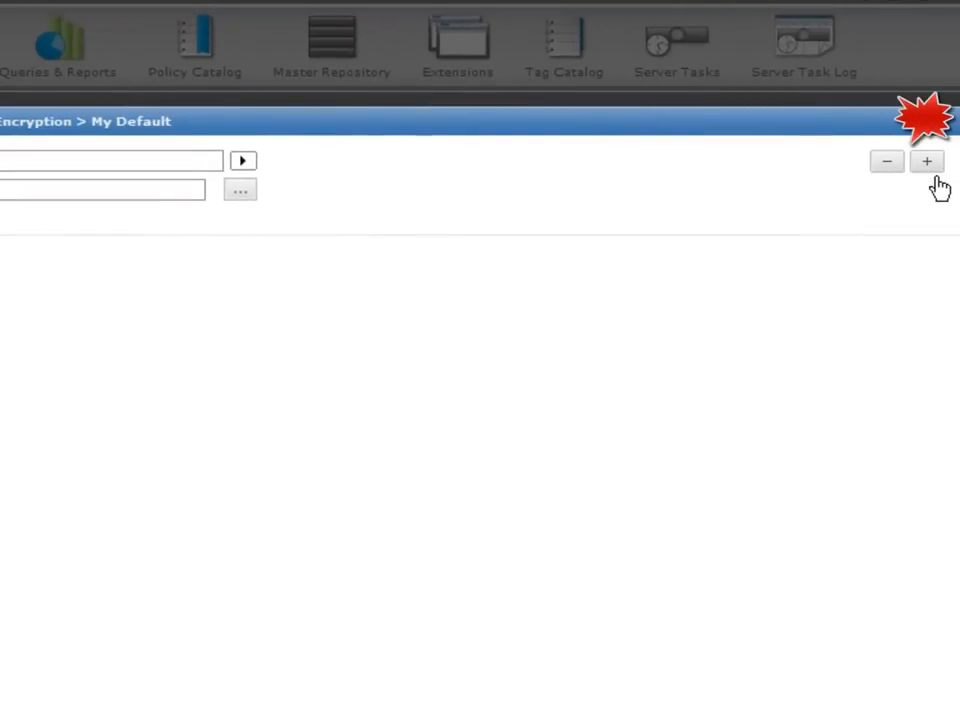
click(928, 163)
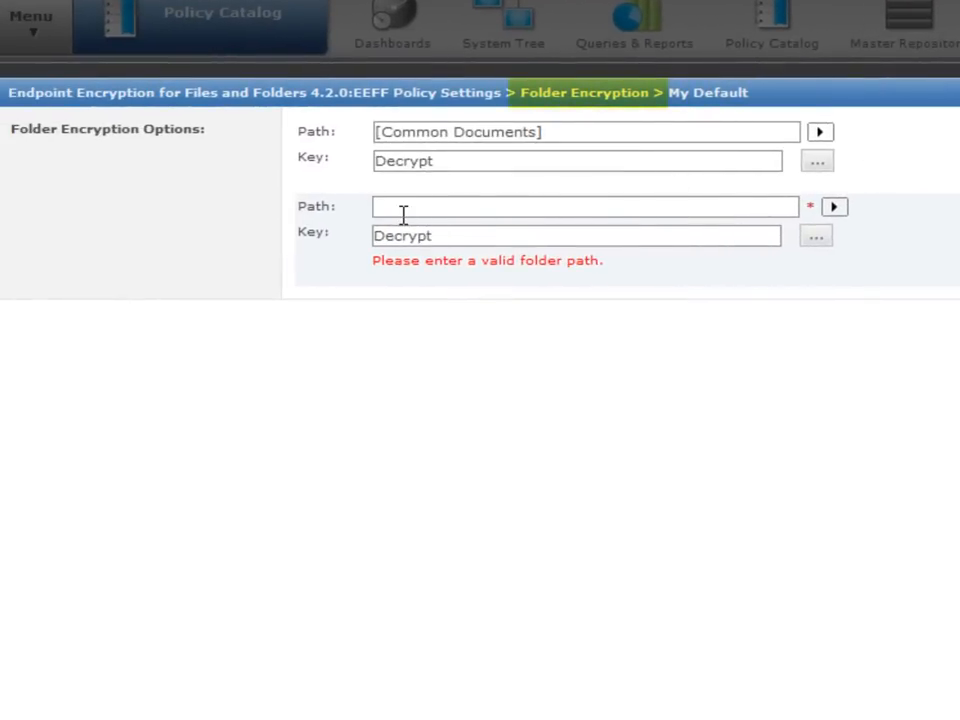
text(\MyEnc)
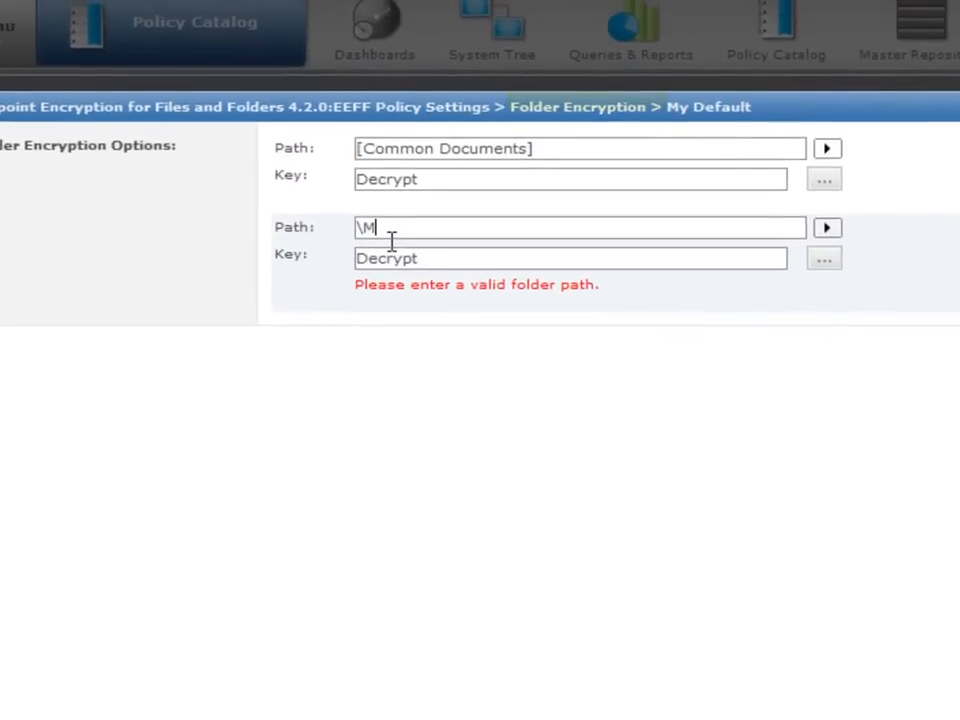
text(rypted)
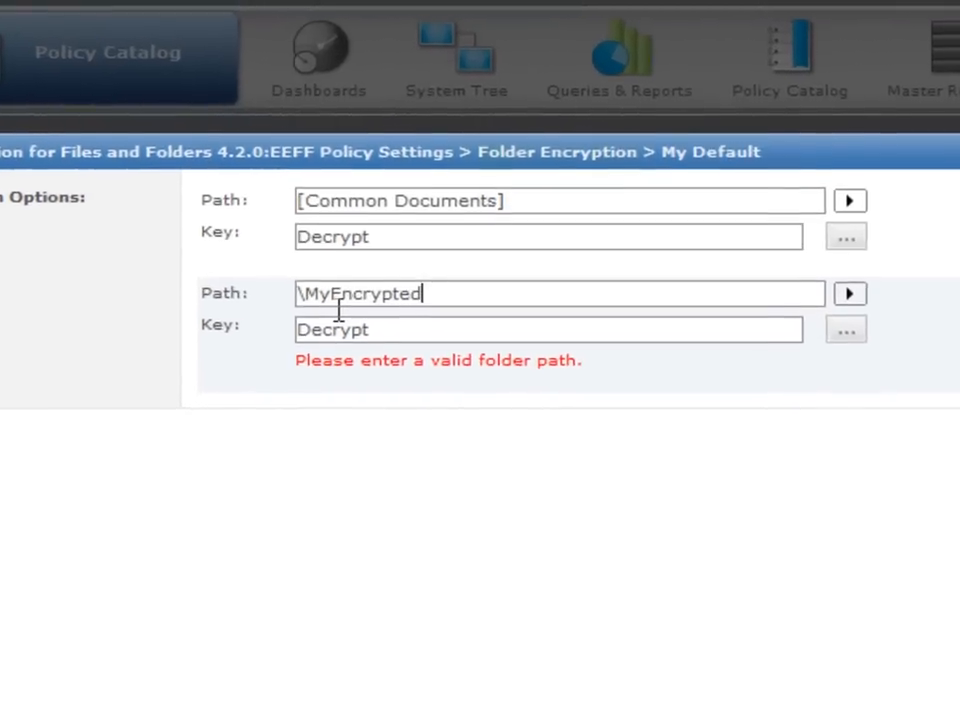
text(Folder)
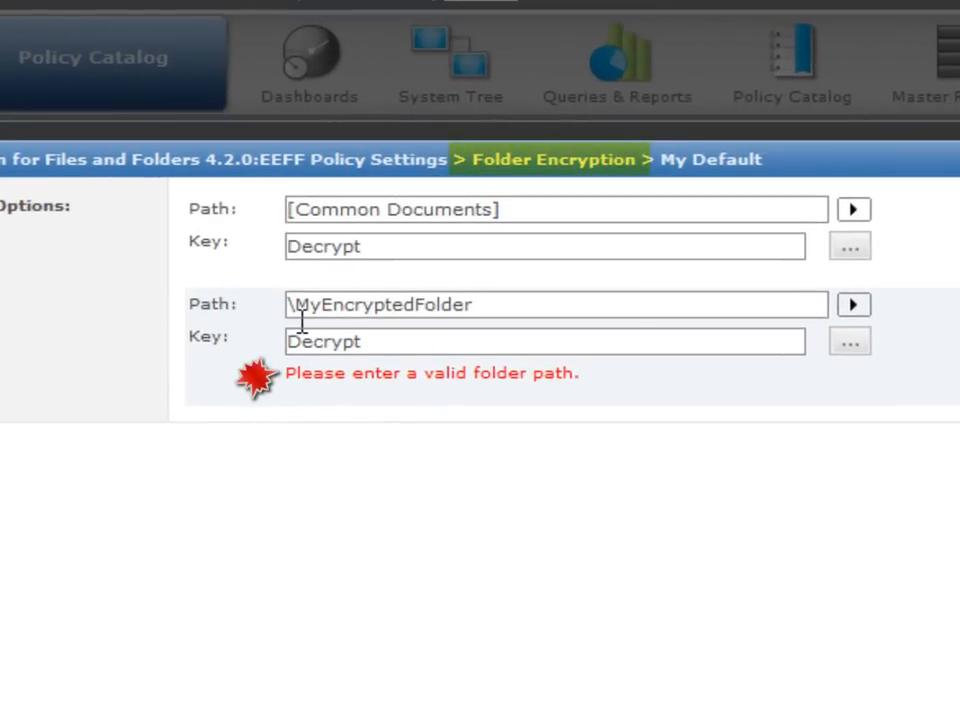
click(301, 319)
text(\)
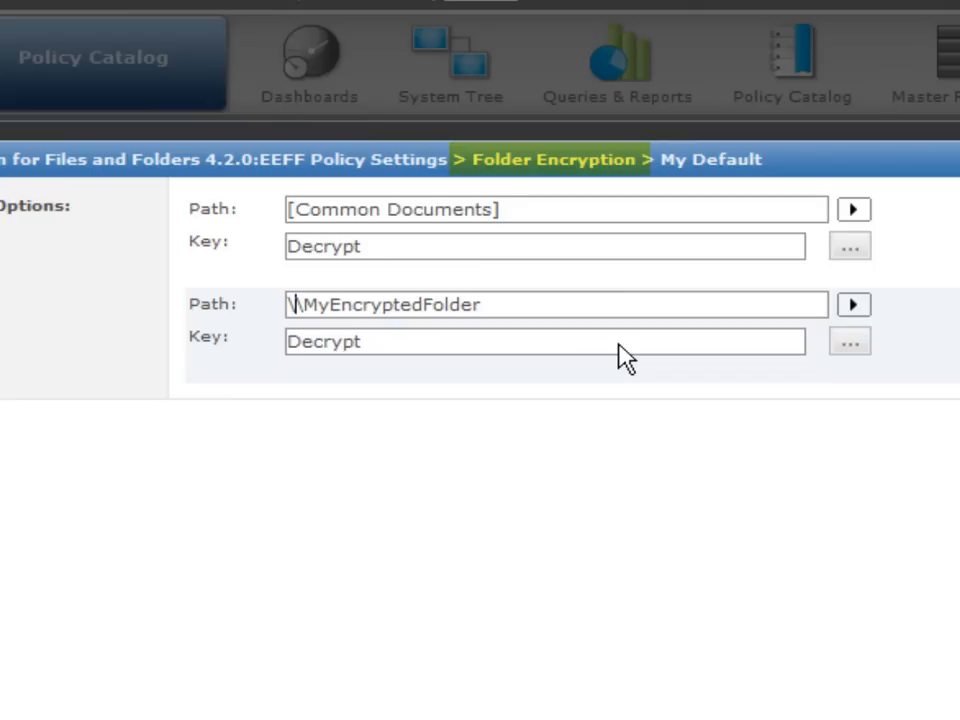
key(BackSpace)
text(C:)
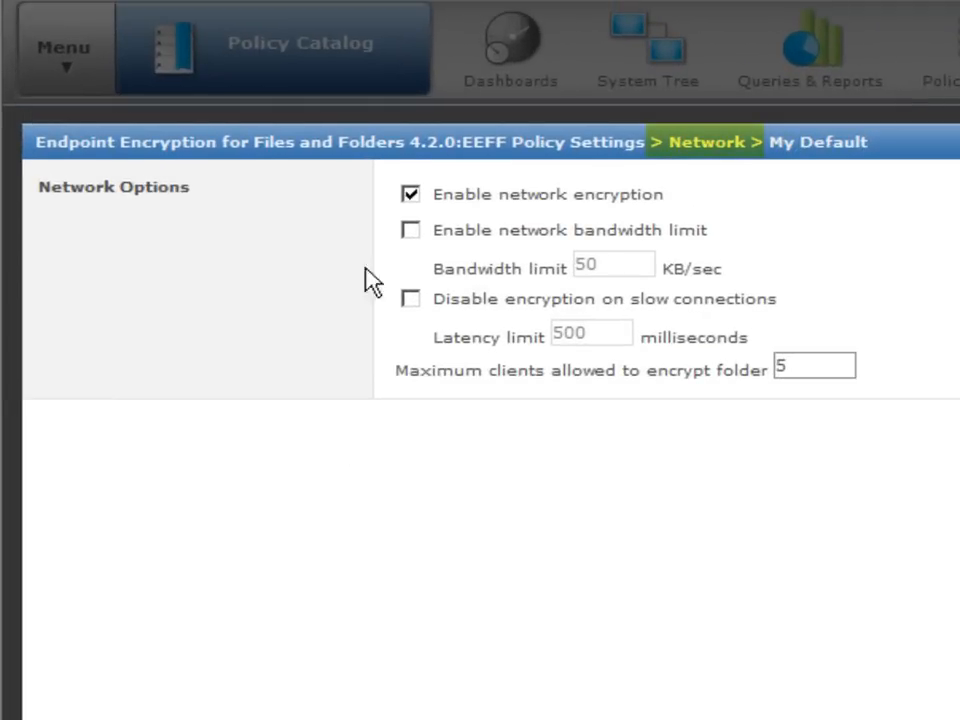
Enable the bandwidth limit and slow-connection cutoff; require 2 lowercase and 2 uppercase password characters.
click(427, 244)
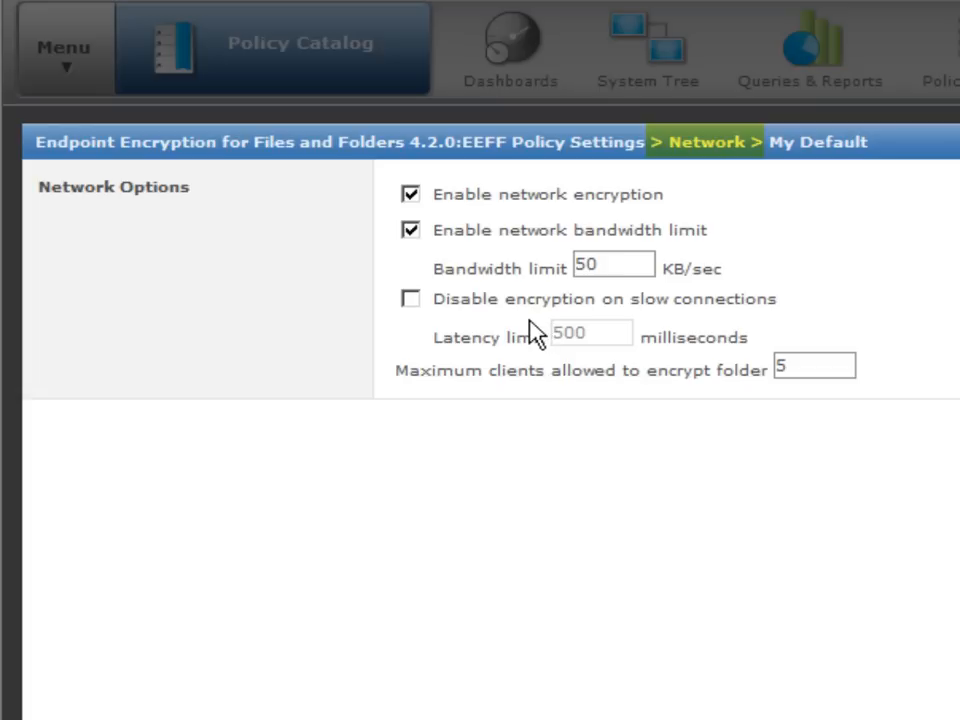
click(433, 326)
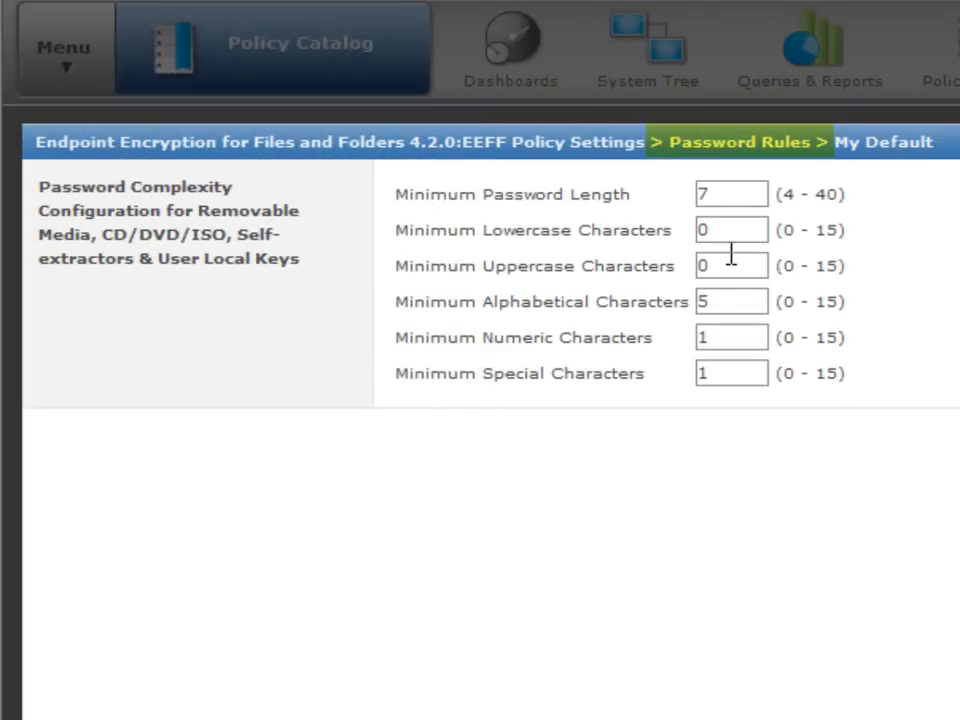
double_click(703, 231)
text(2)
double_click(721, 272)
text(2)
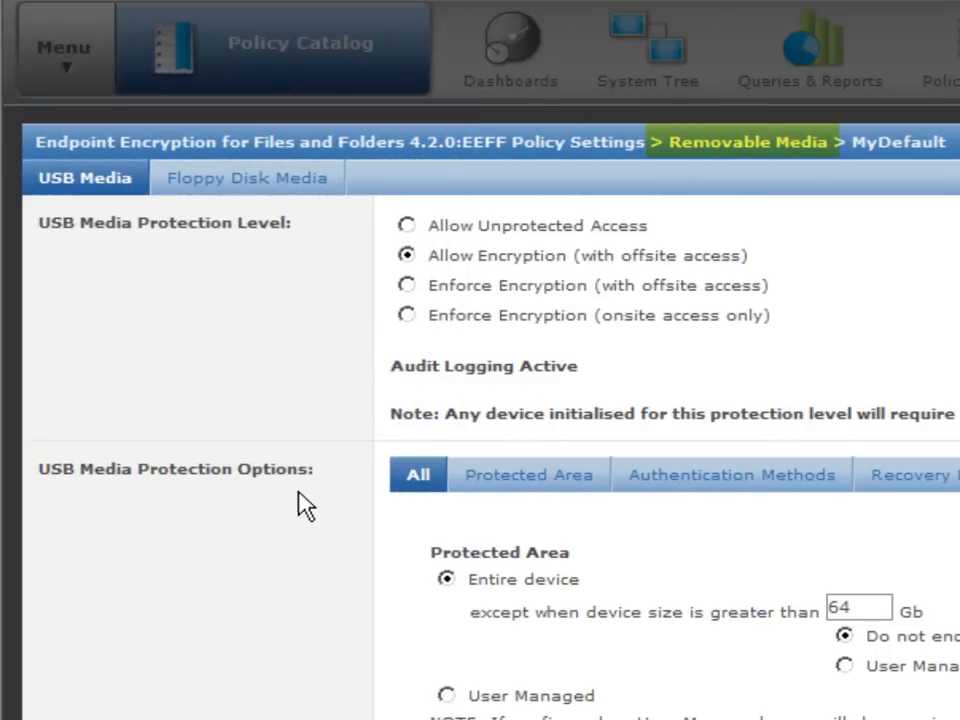
Set USB protection to Allow Encryption (with offsite access) and view the Protected Area settings.
click(420, 328)
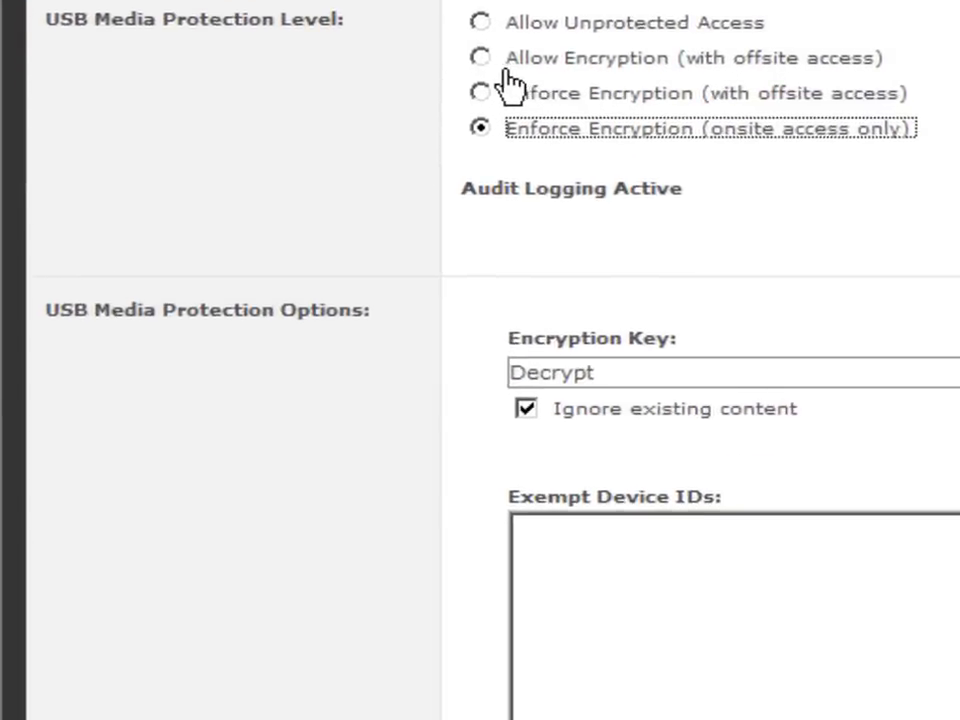
click(430, 256)
click(664, 286)
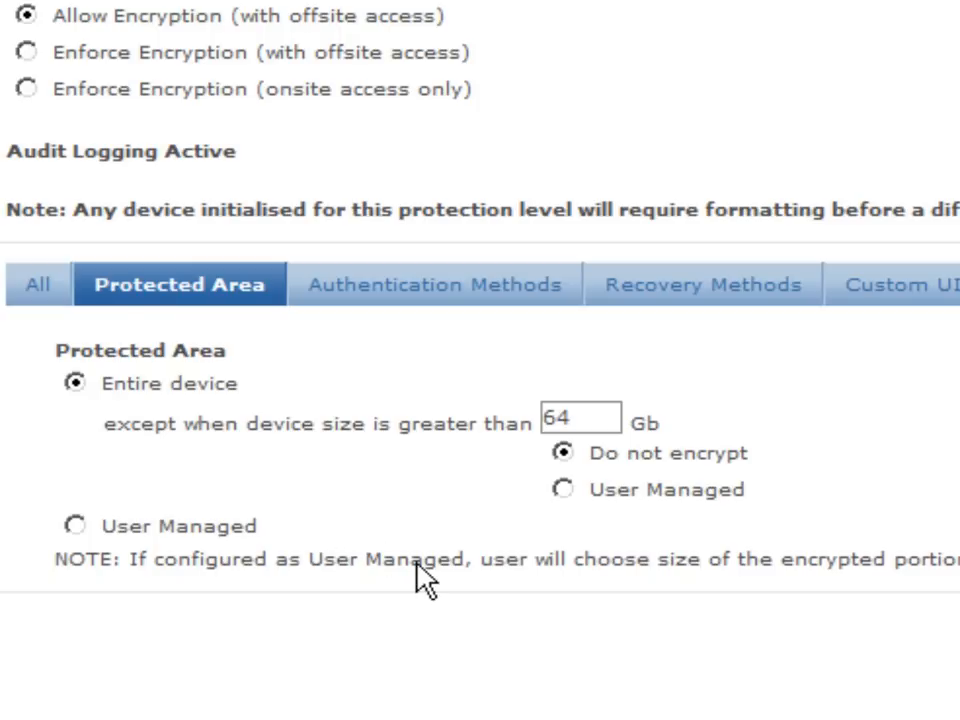
Tick 'Allow recovery password' under the USB media Recovery Methods.
click(489, 323)
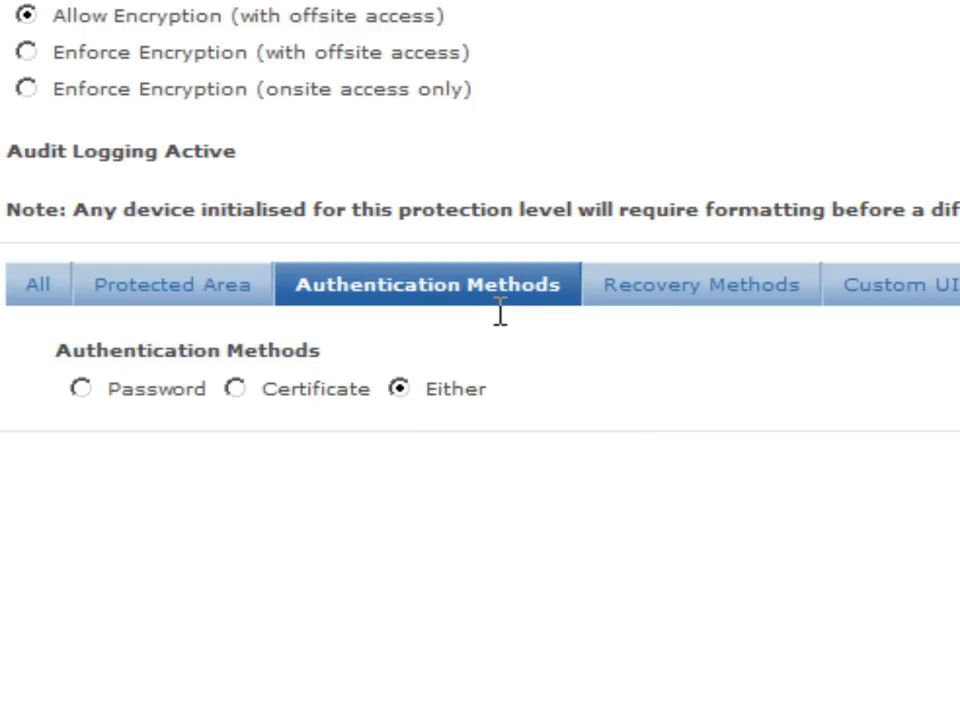
click(739, 312)
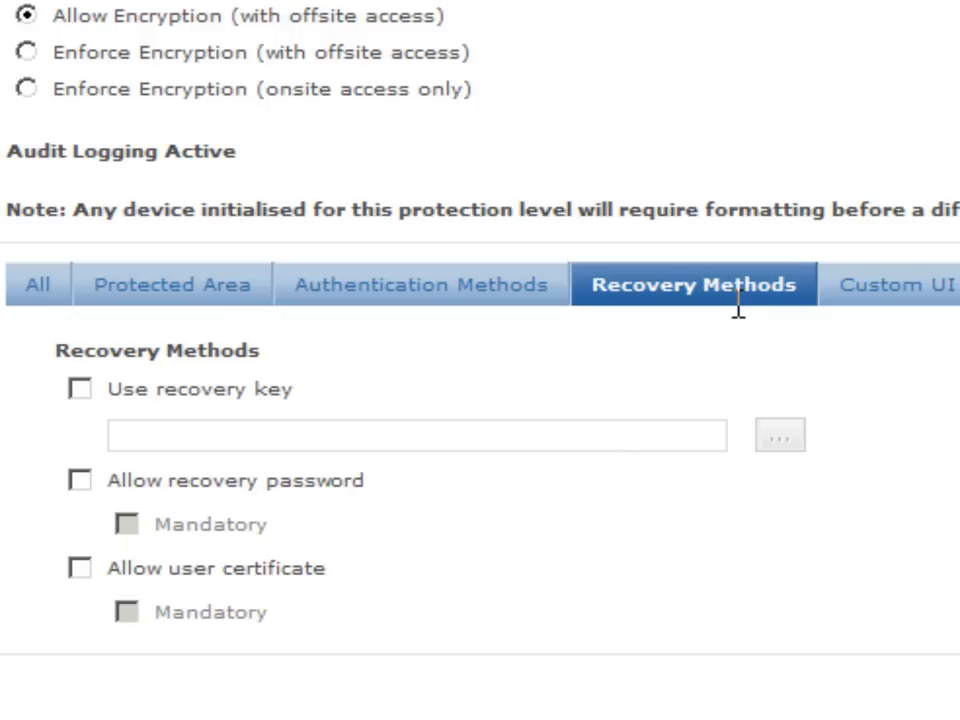
click(86, 482)
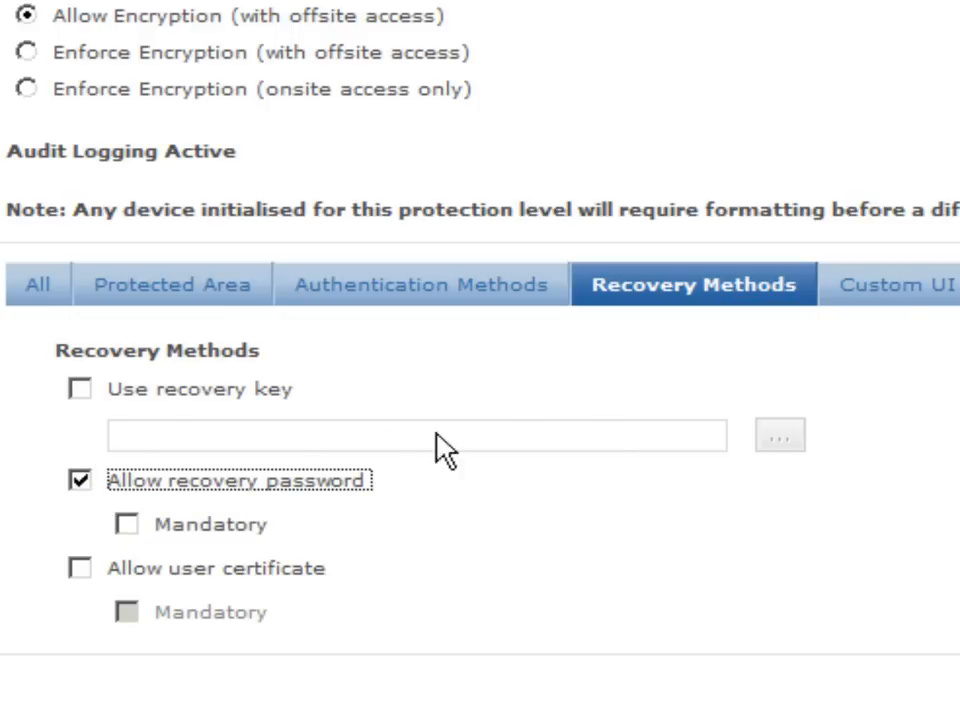
click(896, 296)
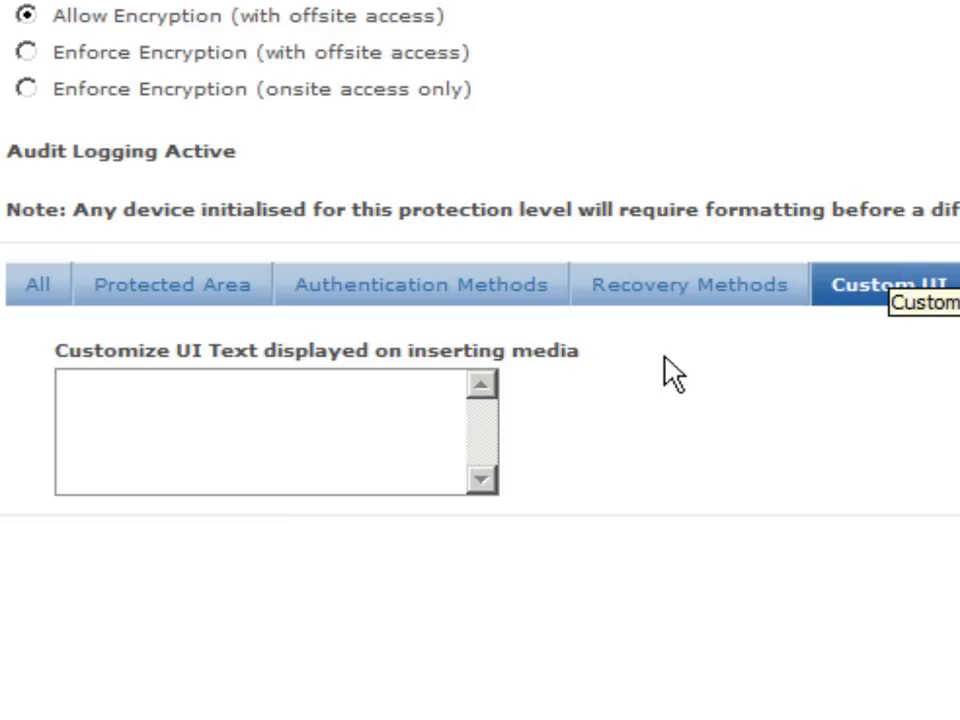
Enter the two-line custom message 'Treasury Board IT-PIN 001 2013' / 'has mandated that..'.
click(396, 410)
text(T)
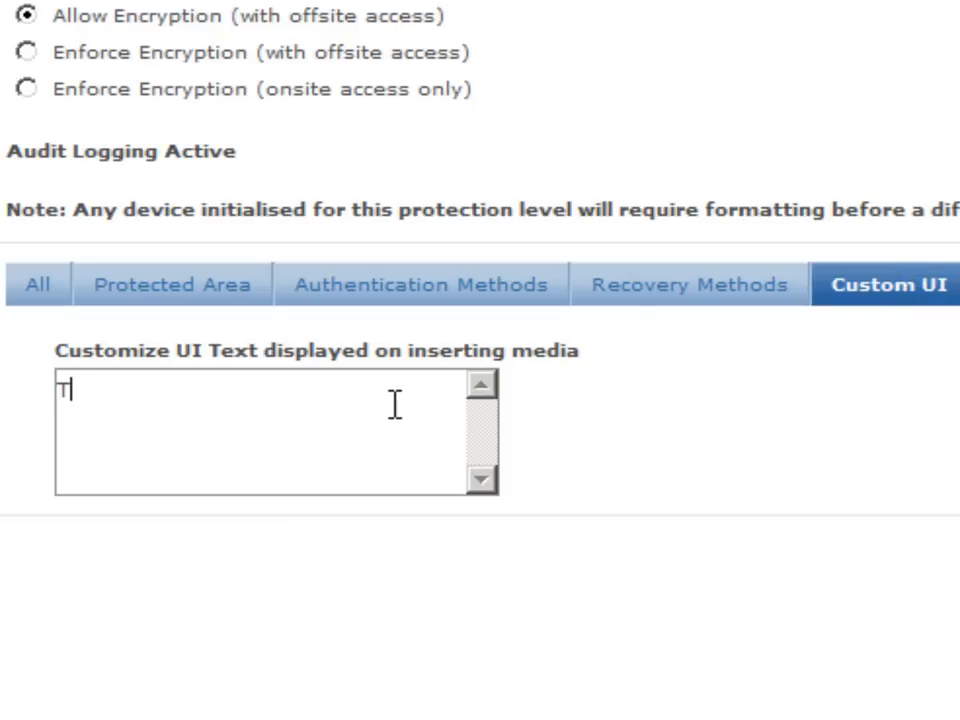
text(reasury Boar)
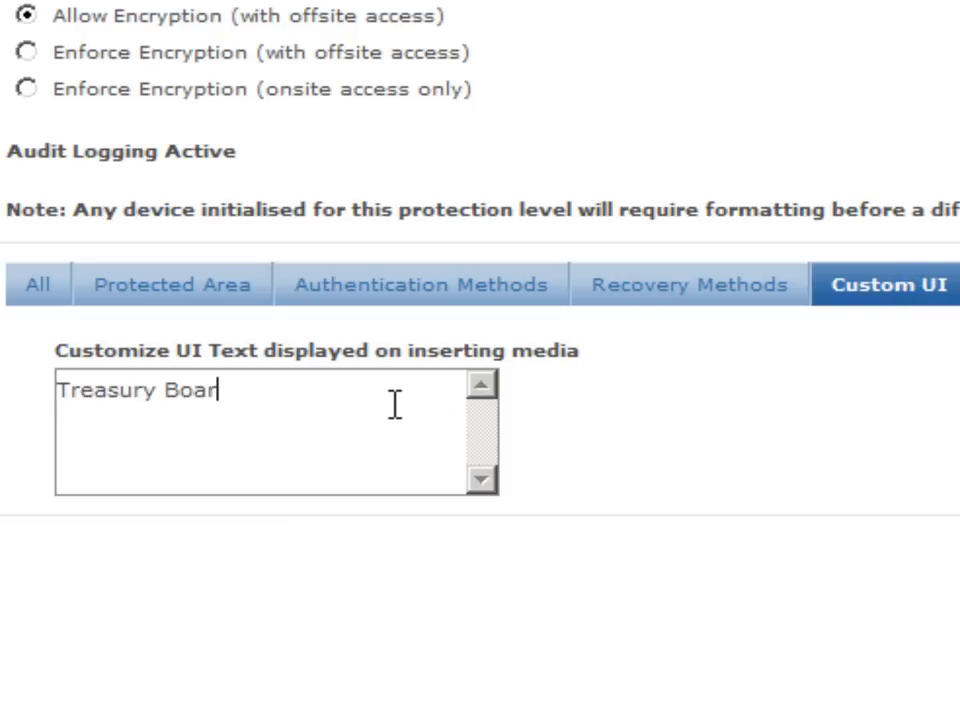
text(d IT-PIN)
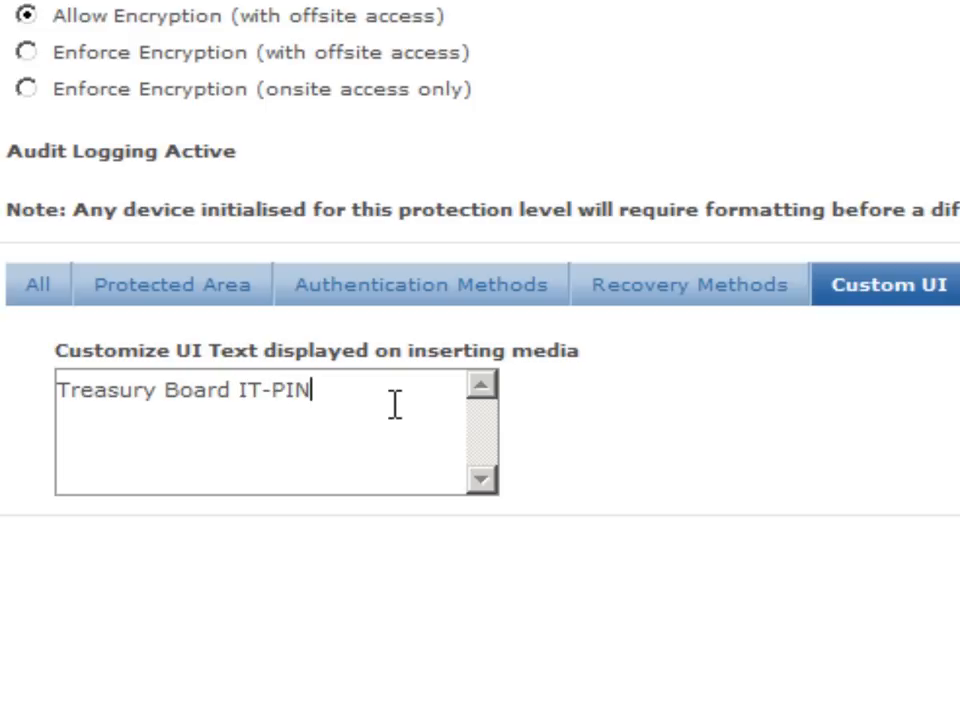
text( 001 2013)
key(Return)
text(has man)
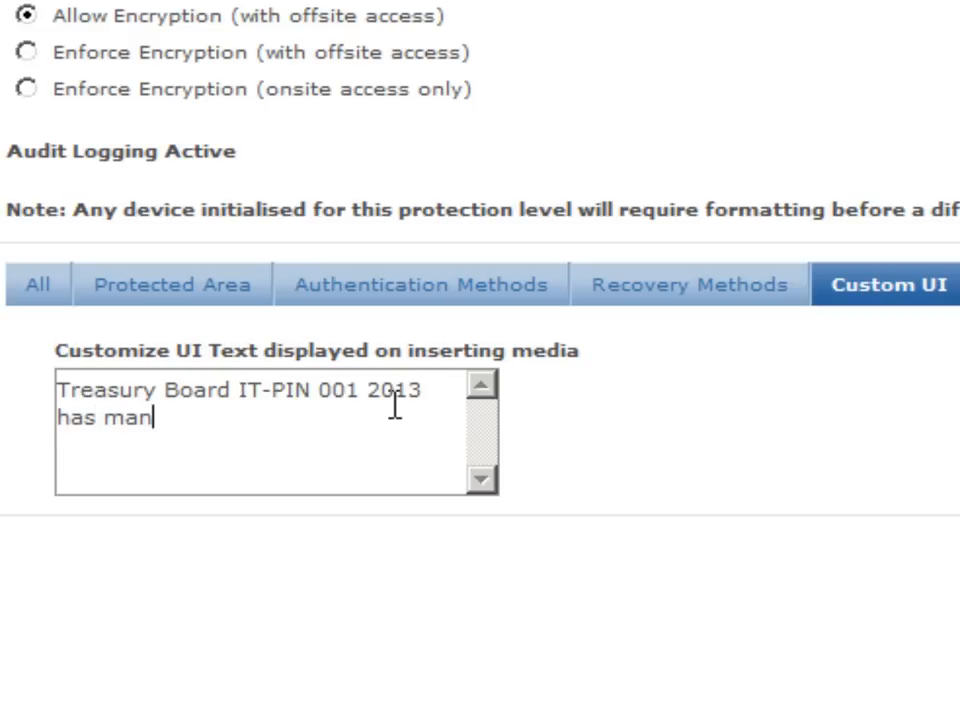
text(dated that..)
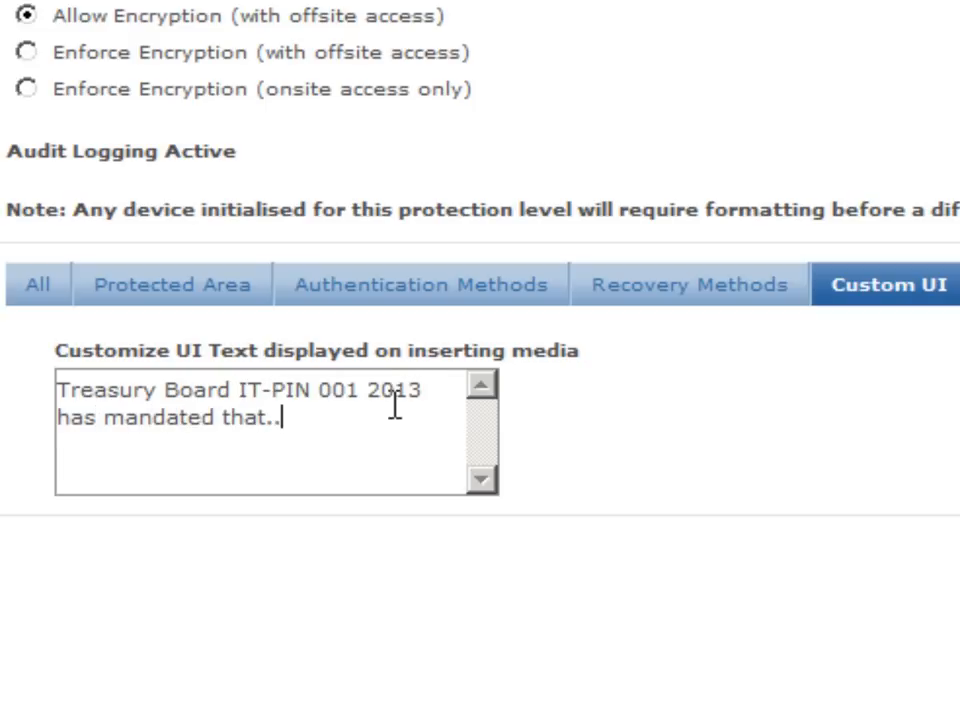
click(862, 243)
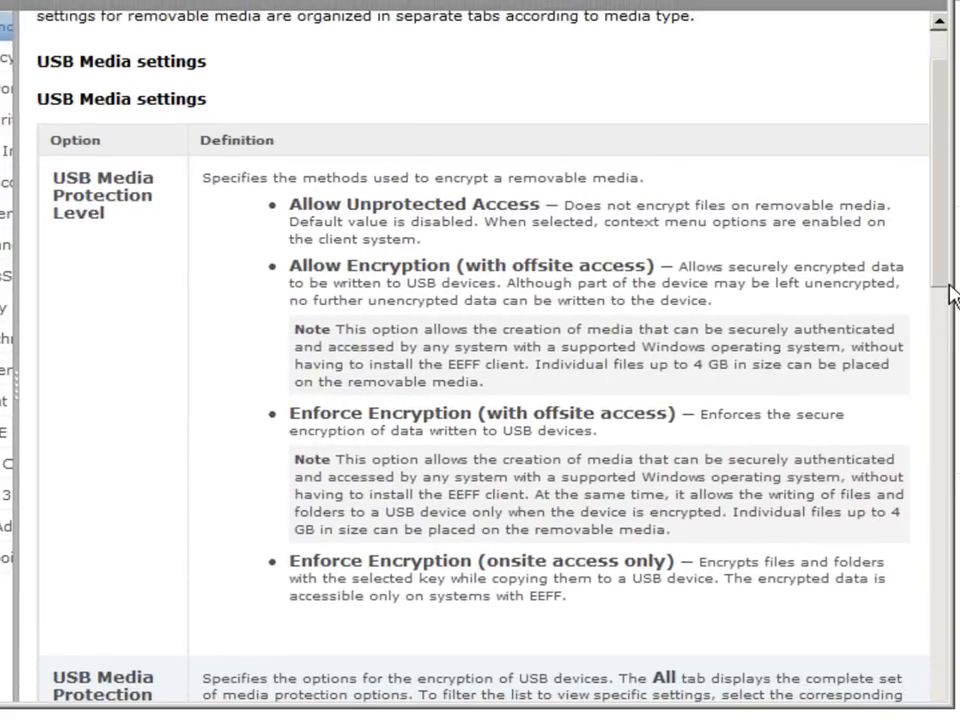
scroll(950, 295, down, 5)
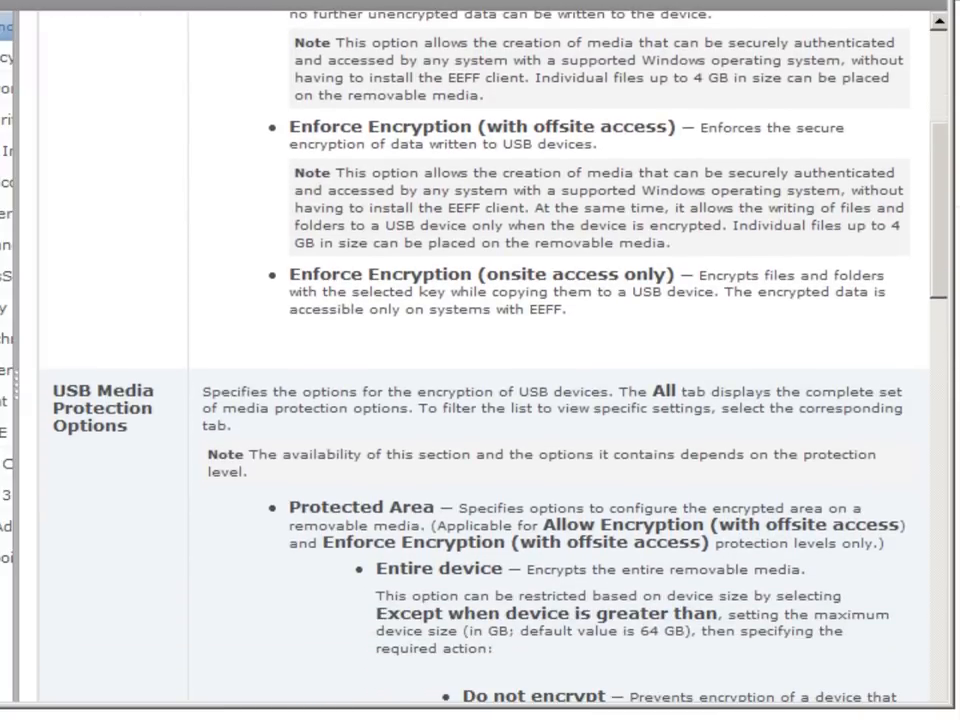
drag(957, 287, 957, 367)
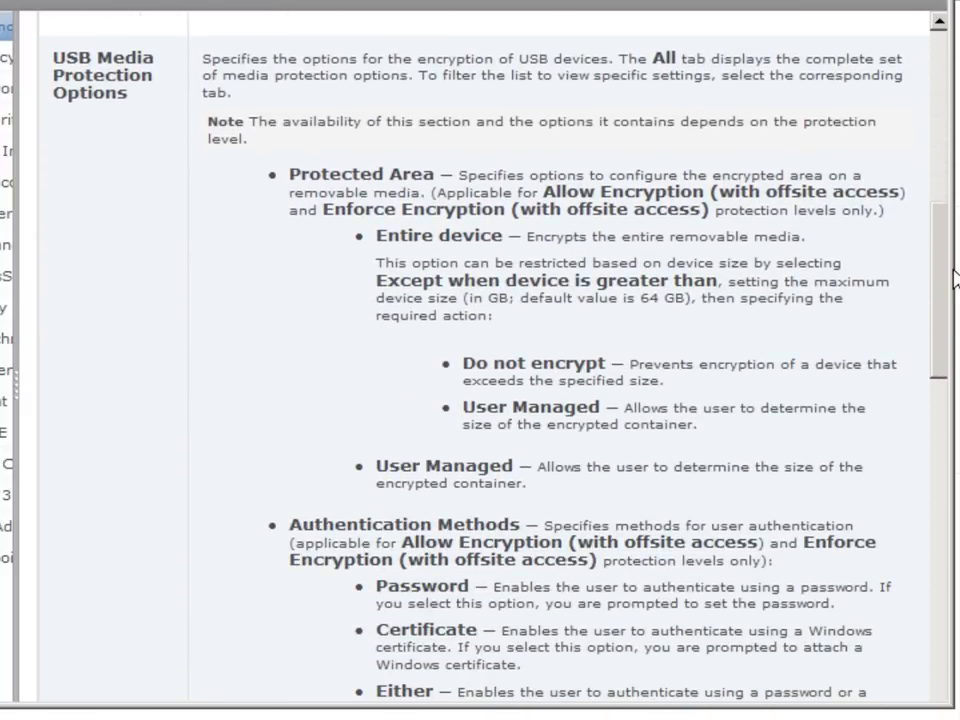
drag(955, 275, 955, 448)
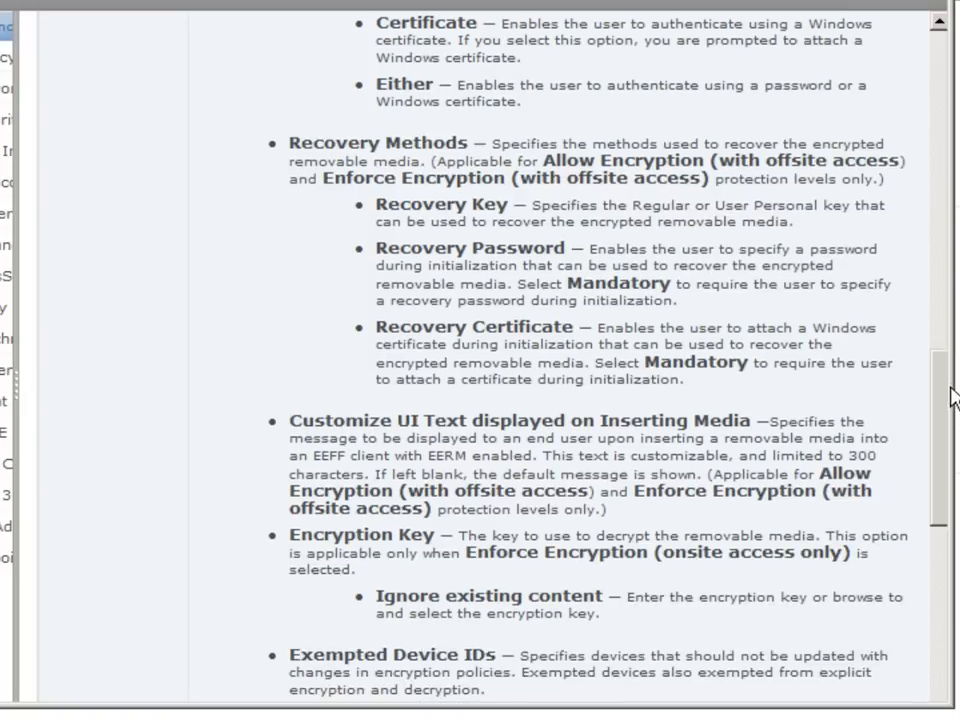
drag(955, 383, 949, 499)
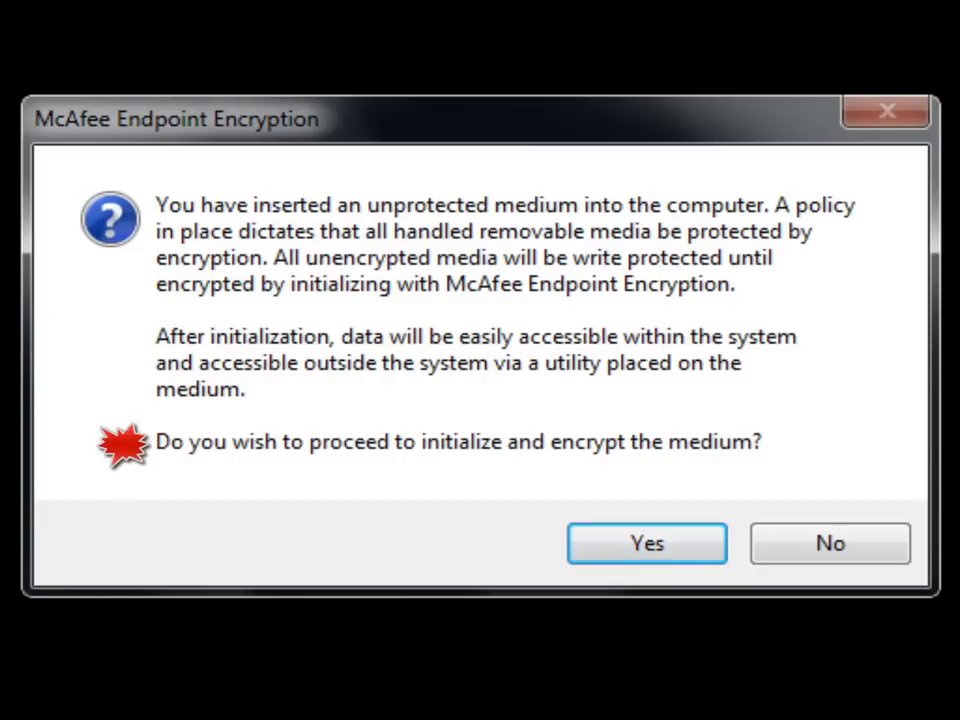
Decline initializing and encrypting the USB medium and acknowledge its write-protected notice.
click(853, 557)
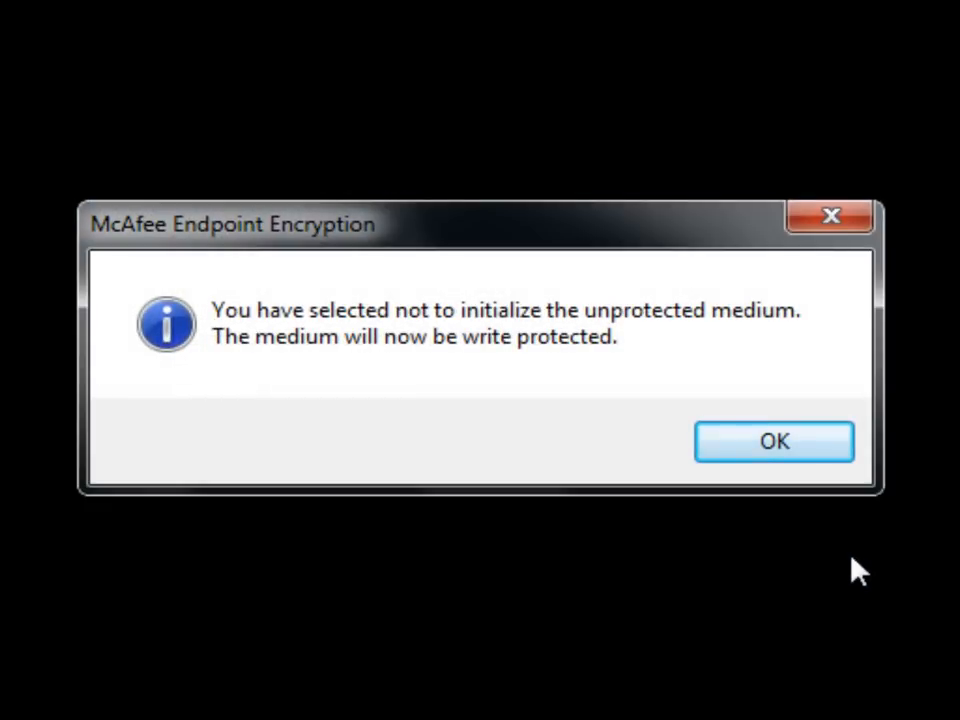
click(770, 452)
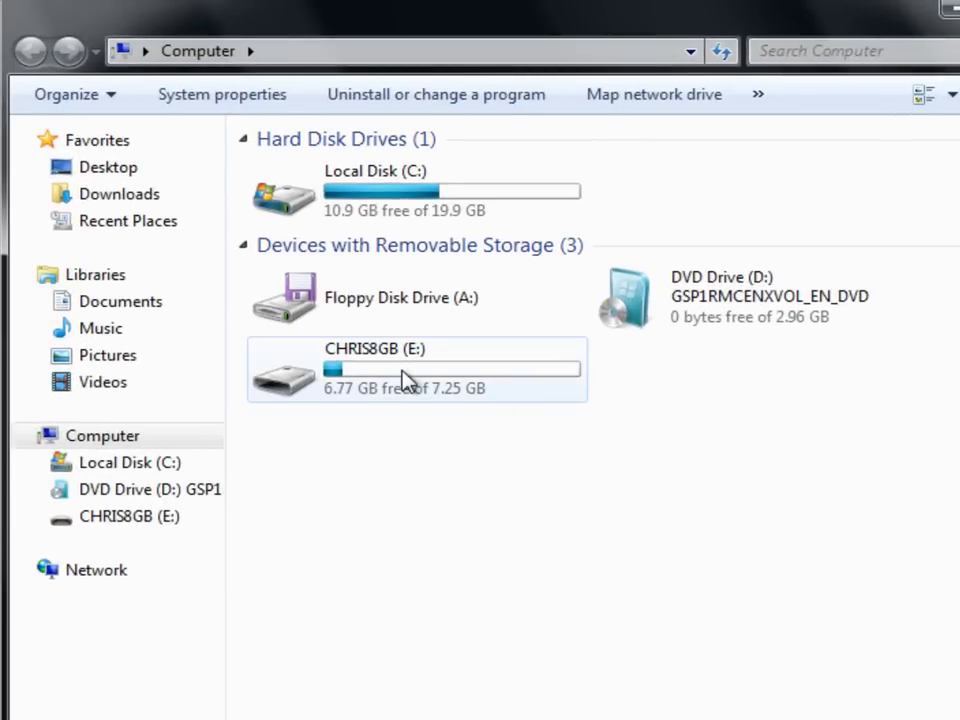
Permanently delete the MVM 7.5 installer folder from the USB drive, skipping files that cannot be deleted.
double_click(405, 380)
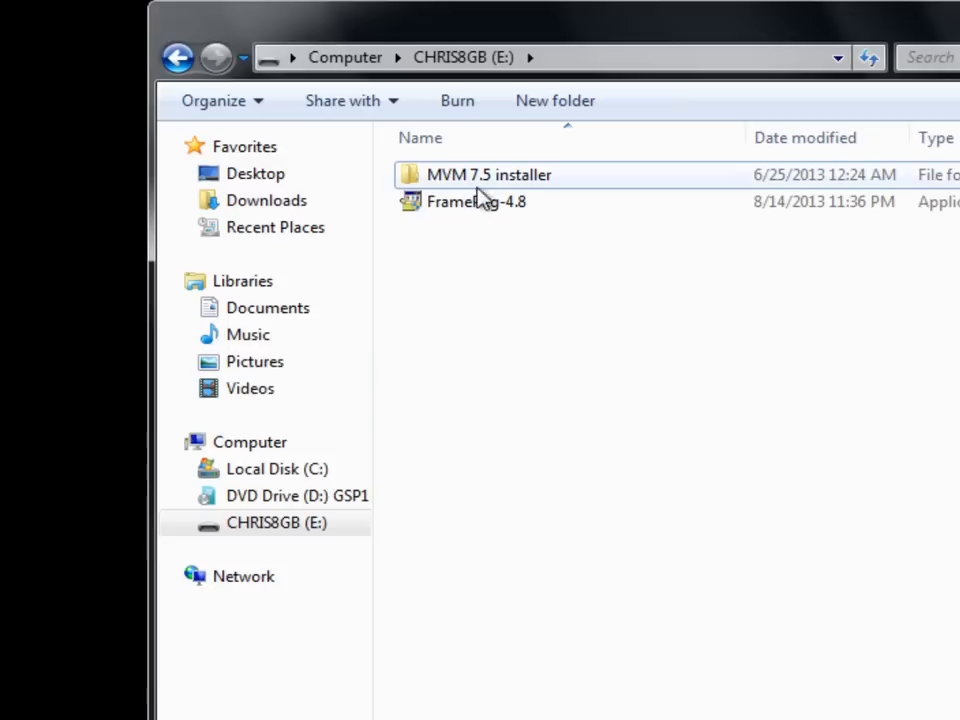
click(478, 180)
key(Delete)
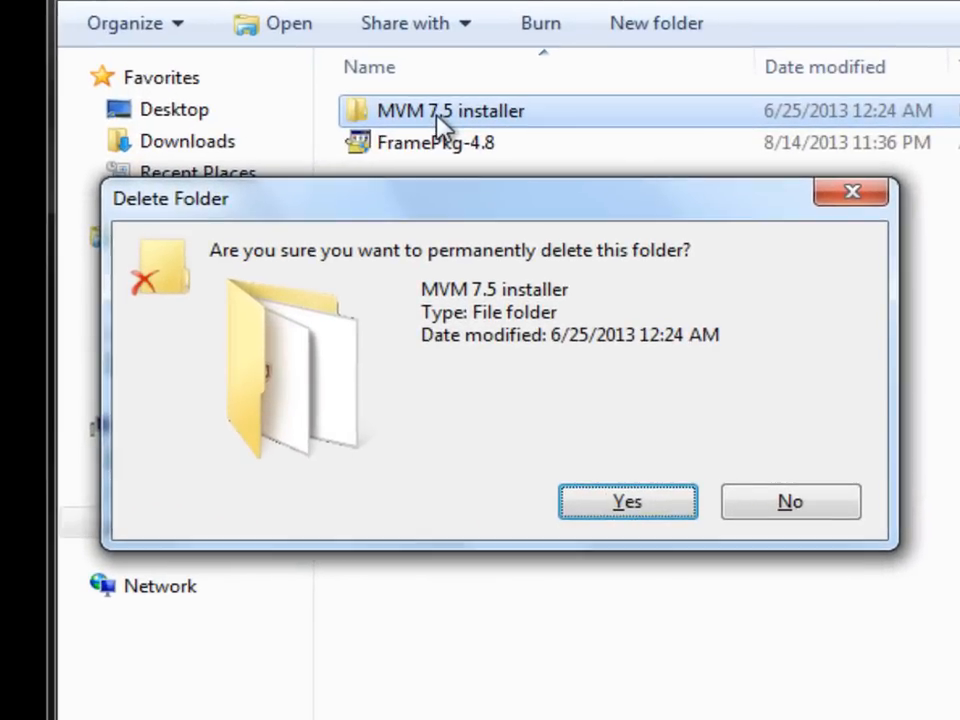
key(Return)
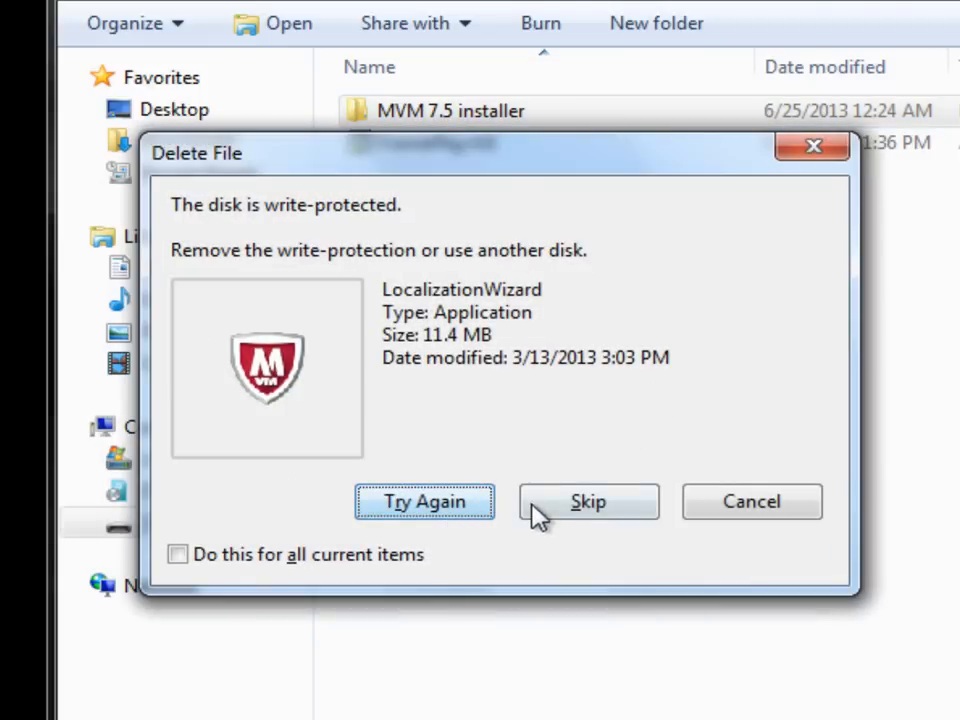
click(604, 503)
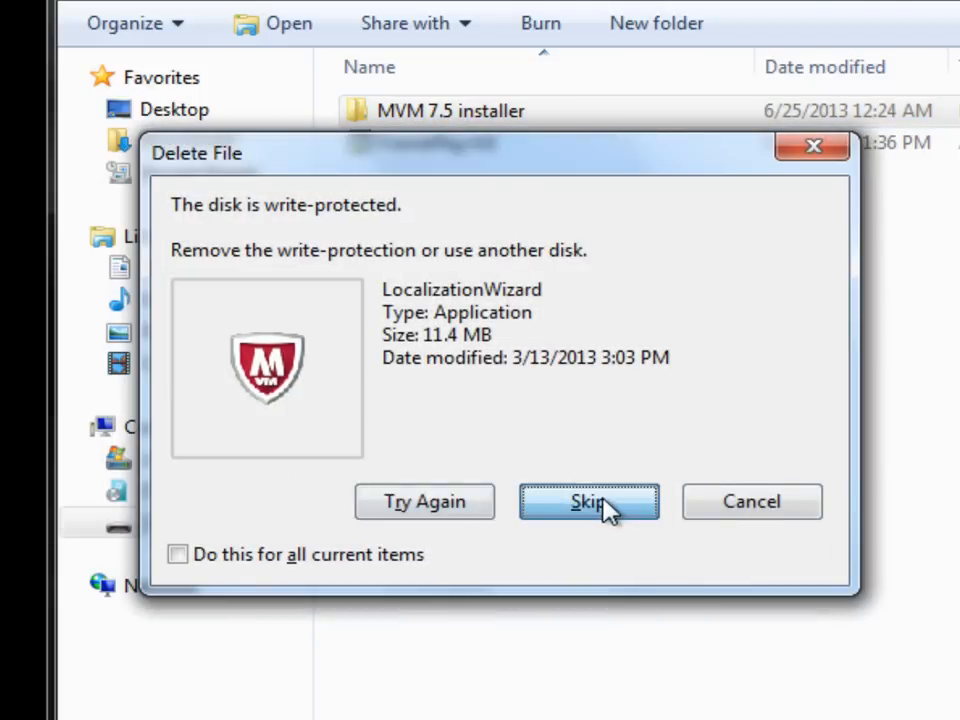
click(590, 502)
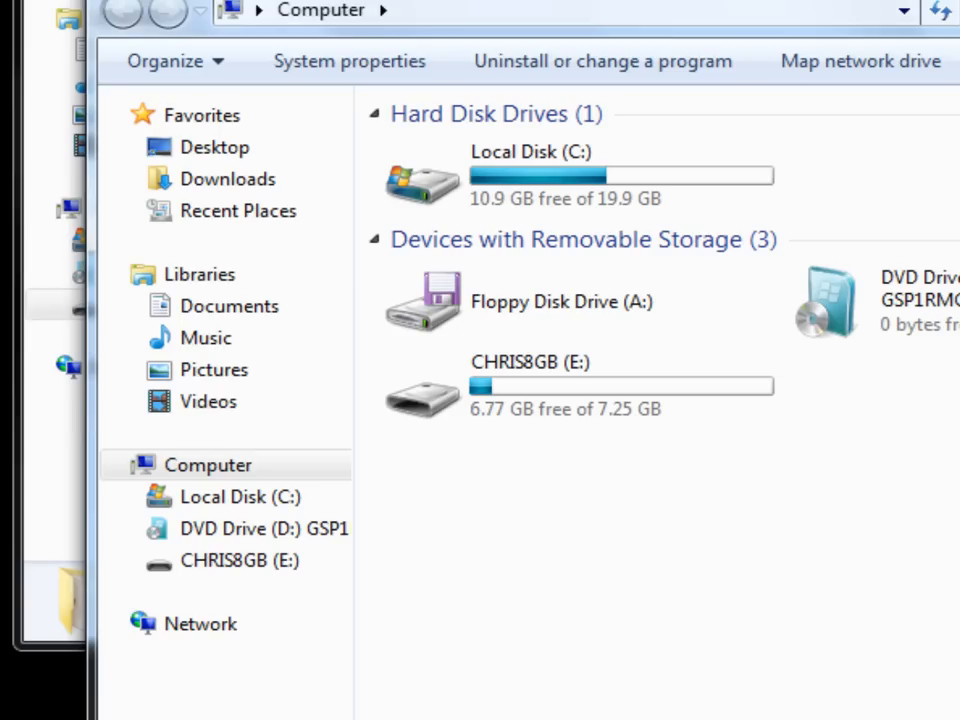
Open C:\Temp, dismiss the write-protected error from copying the text file, and copy FramePkg-4.8 into Temp.
drag(521, 5, 335, 444)
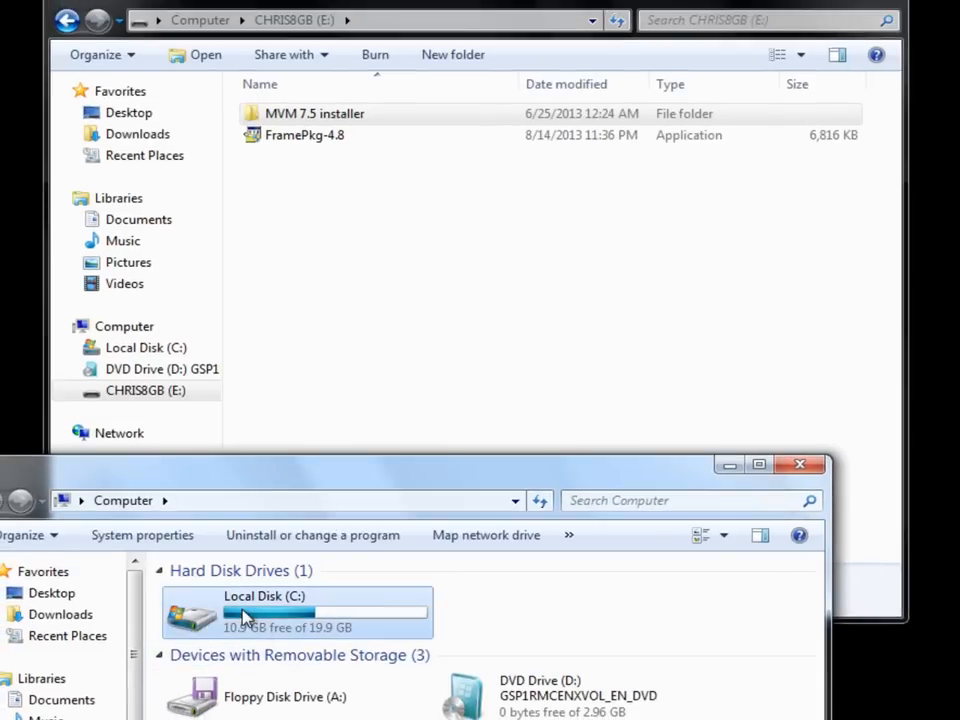
double_click(243, 614)
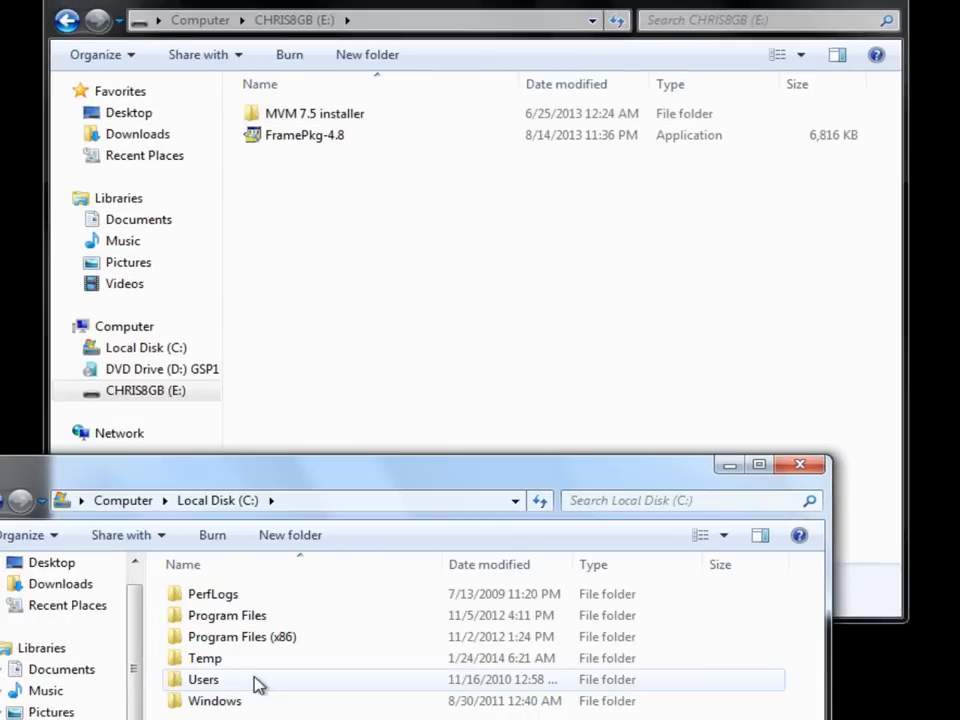
double_click(205, 660)
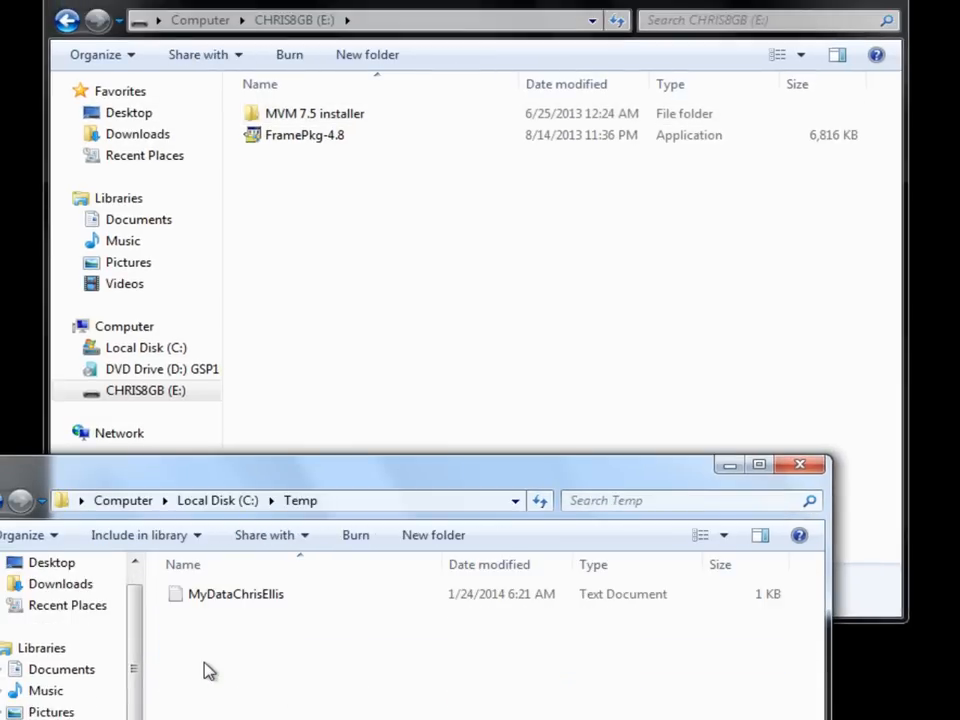
drag(229, 600, 401, 279)
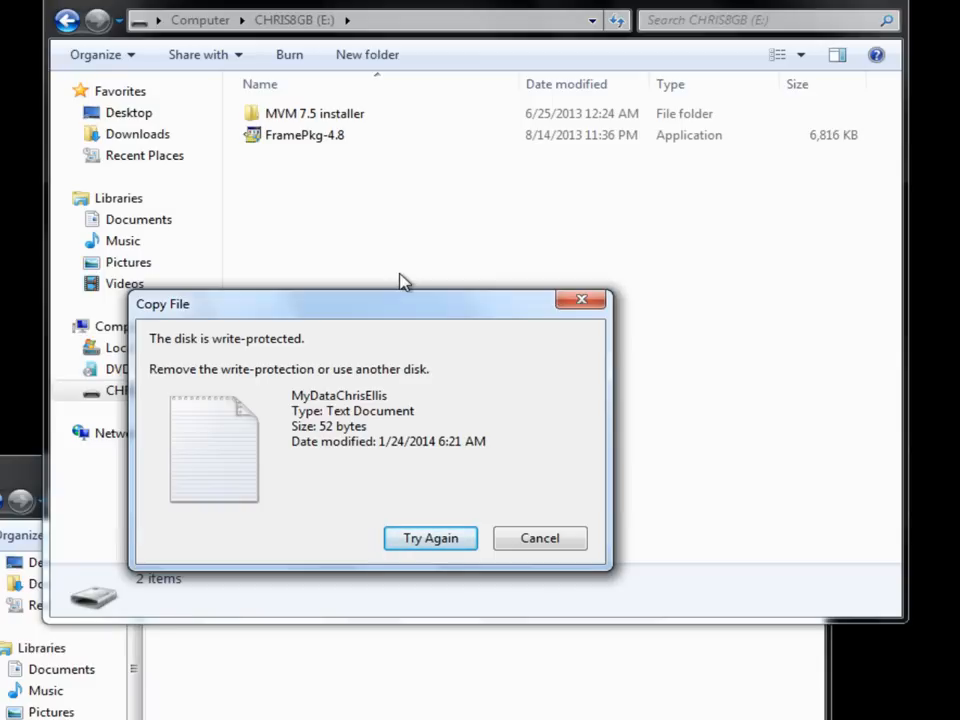
click(532, 548)
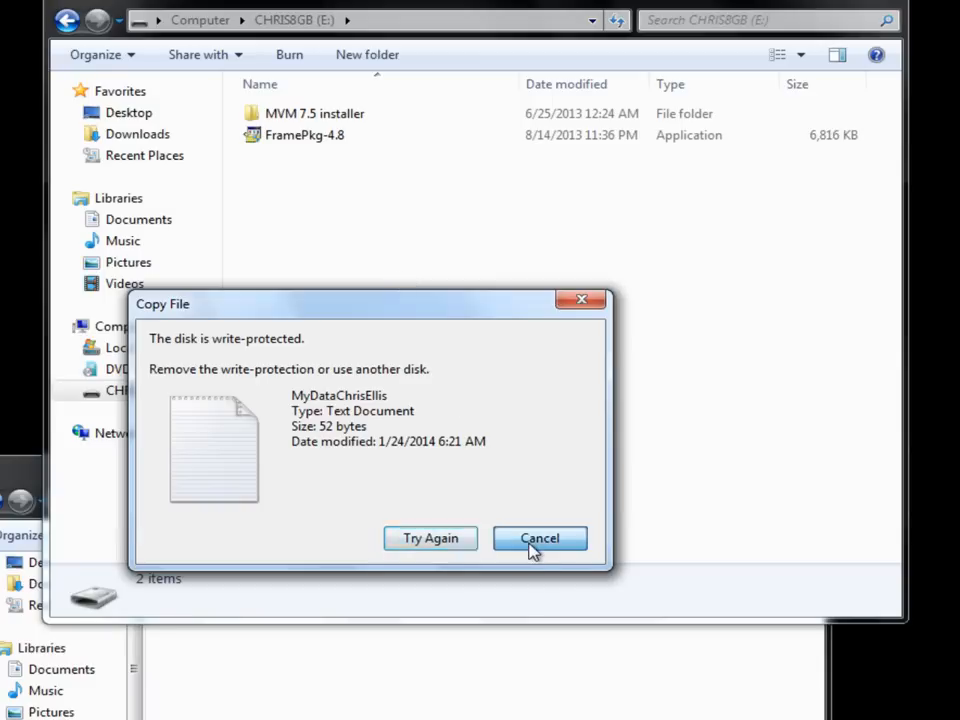
drag(300, 138, 282, 690)
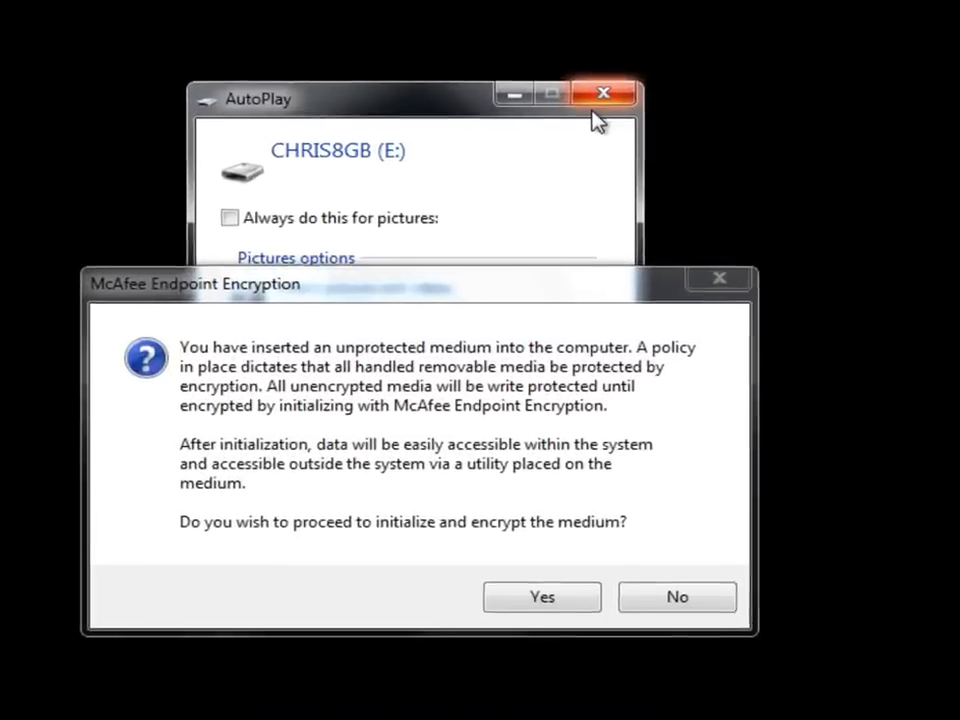
Dismiss AutoPlay and accept McAfee's prompt to initialize and encrypt the CHRIS8GB (E:) drive.
click(601, 94)
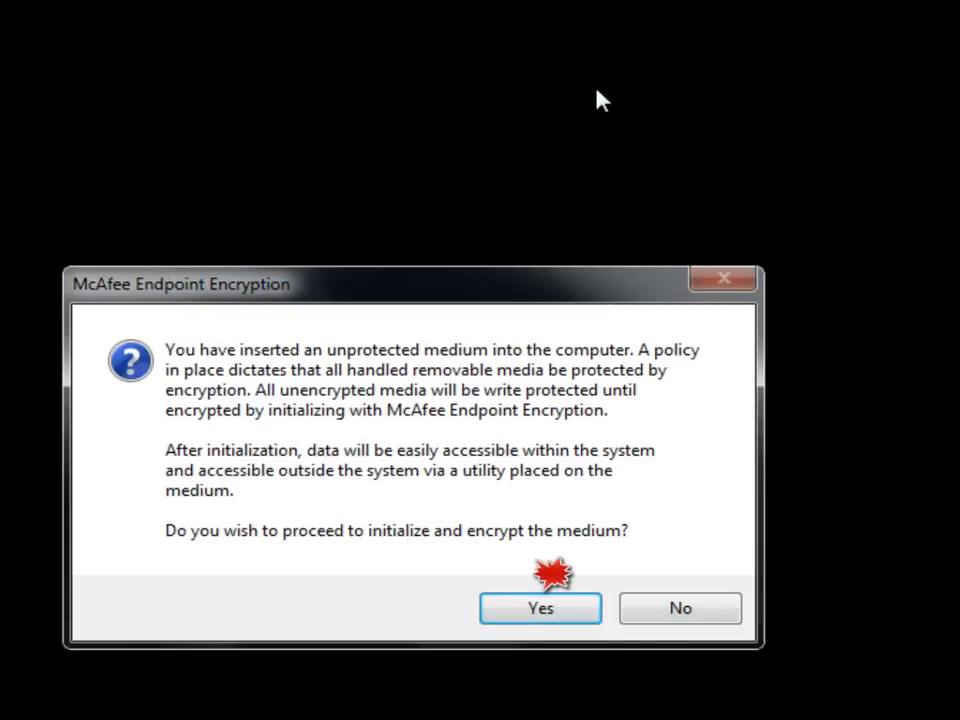
click(515, 612)
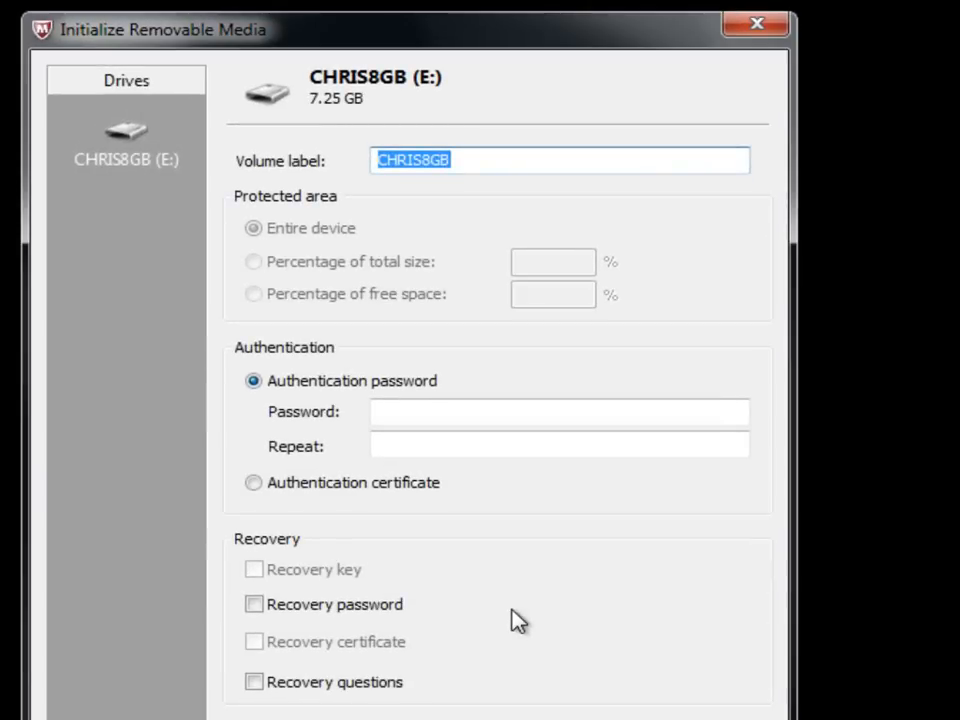
Change the volume label to MyCorp and enter and confirm the authentication password.
click(517, 170)
key(BackSpace)
key(BackSpace)
key(BackSpace)
key(BackSpace)
key(BackSpace)
key(BackSpace)
key(BackSpace)
key(BackSpace)
text(MyCorp)
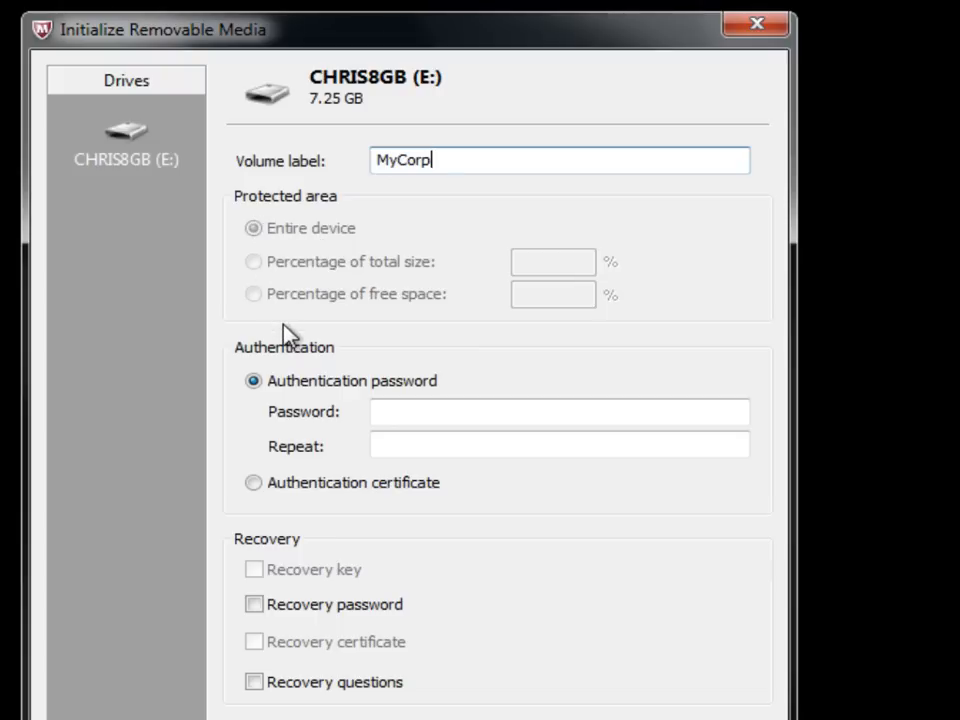
click(421, 415)
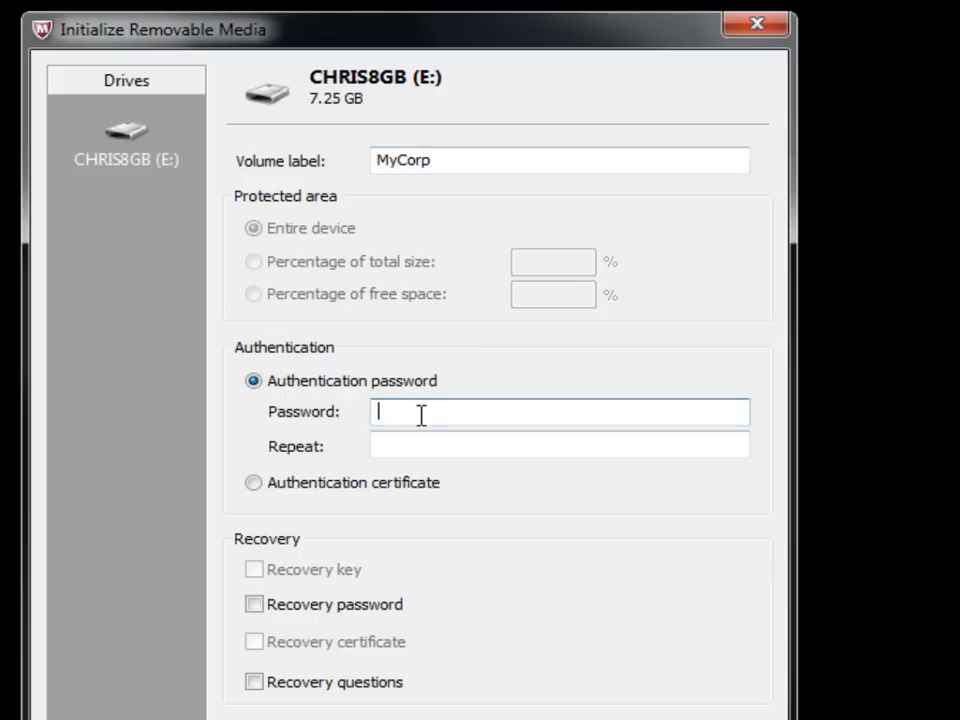
text(•cAfee123!)
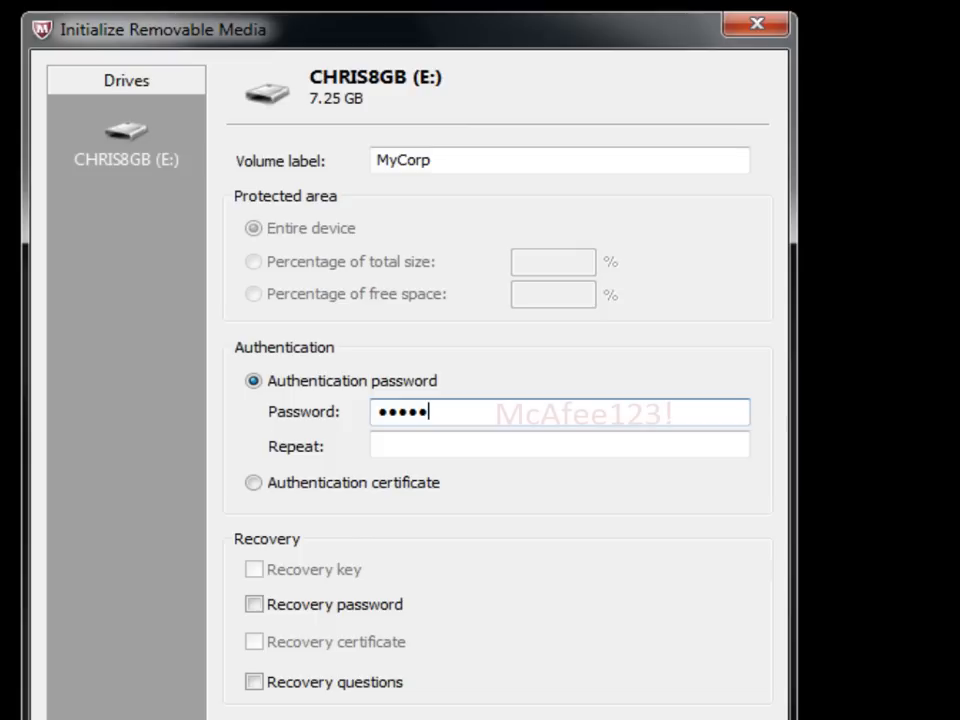
key(Tab)
text(M)
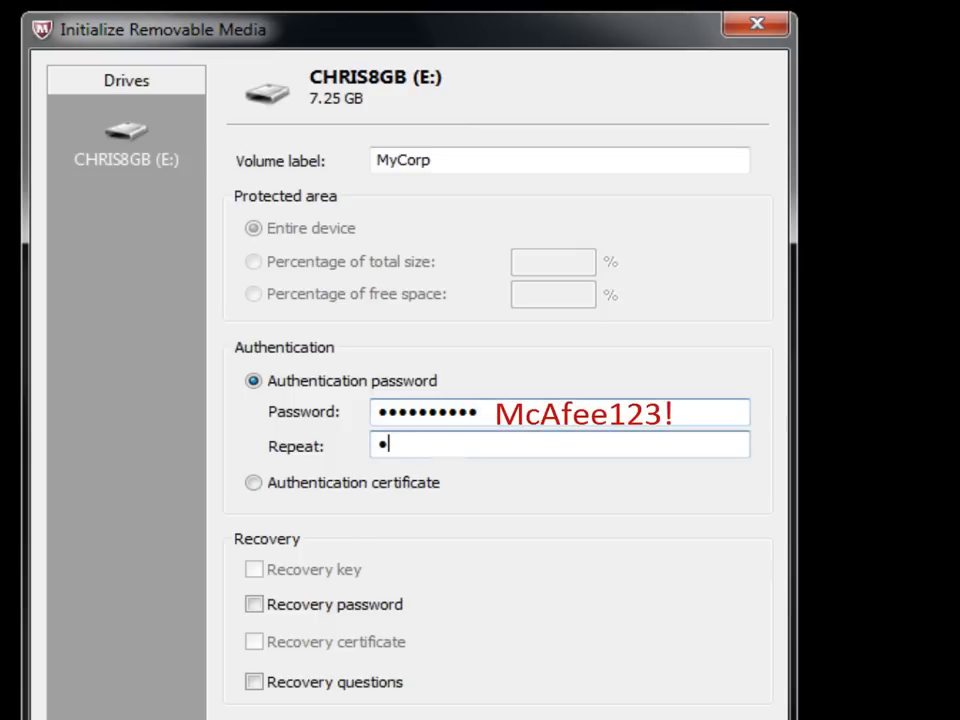
text(cAfee123!)
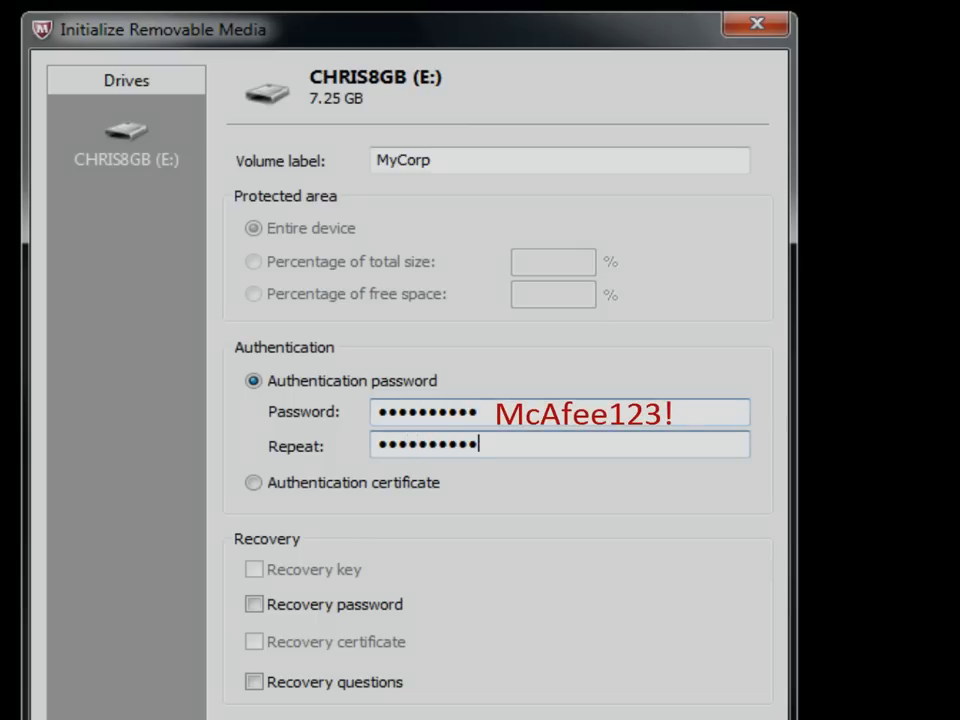
key(Return)
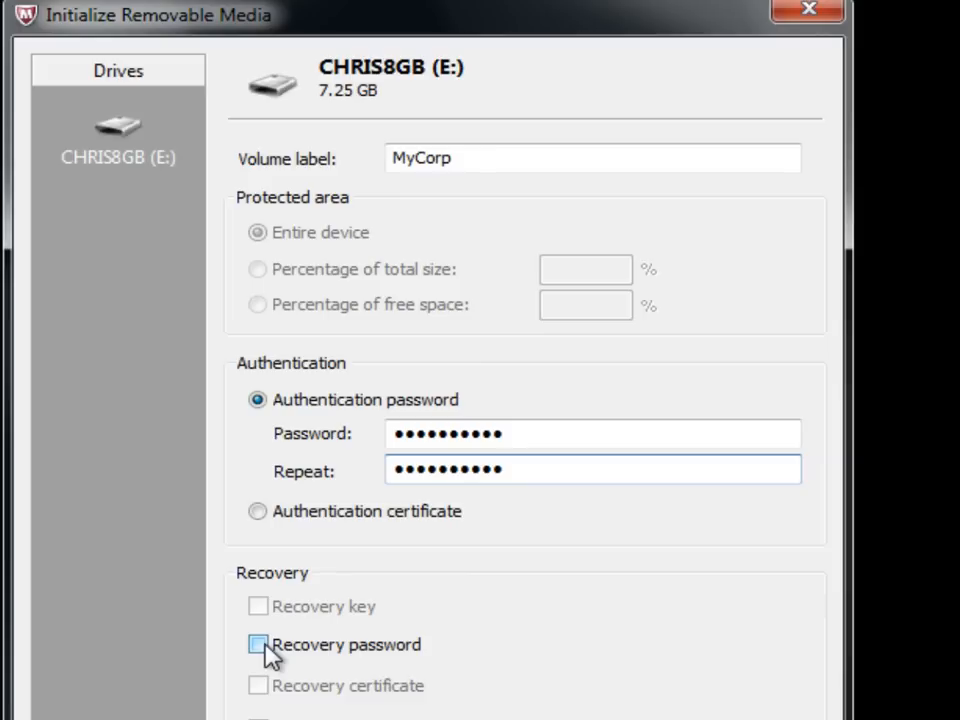
Enable a recovery password and enter the recovery password.
click(259, 645)
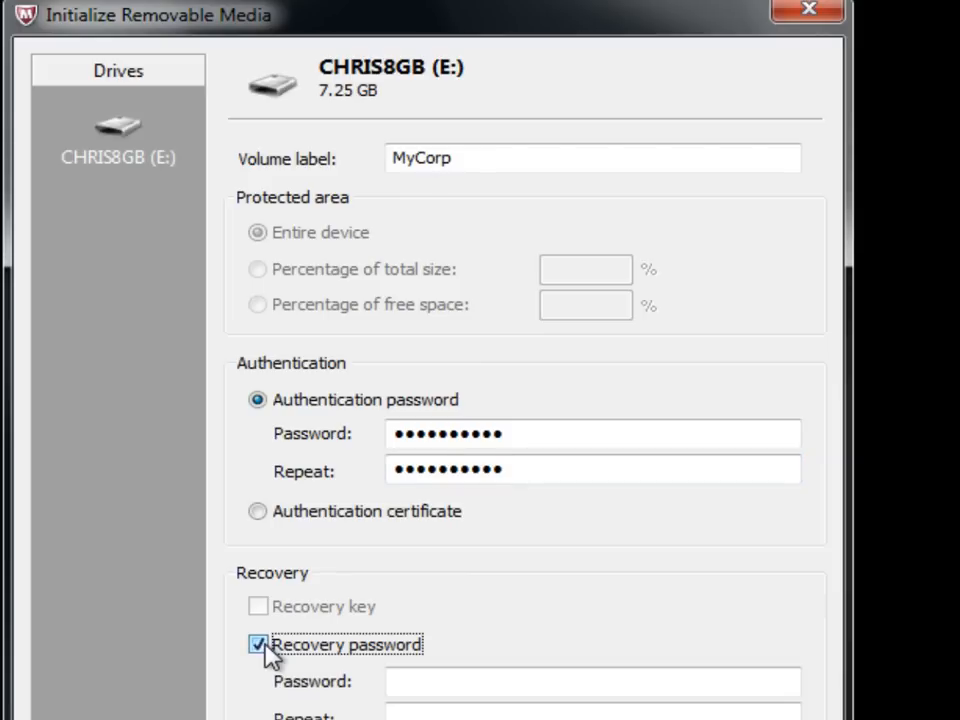
click(425, 688)
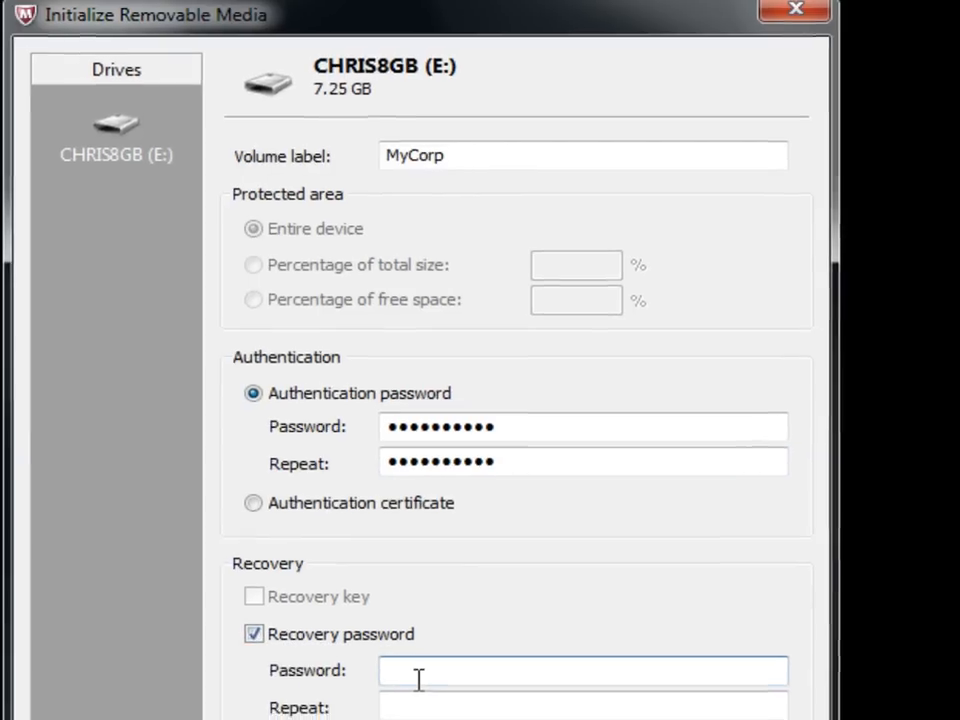
text(R3c0v3ry!)
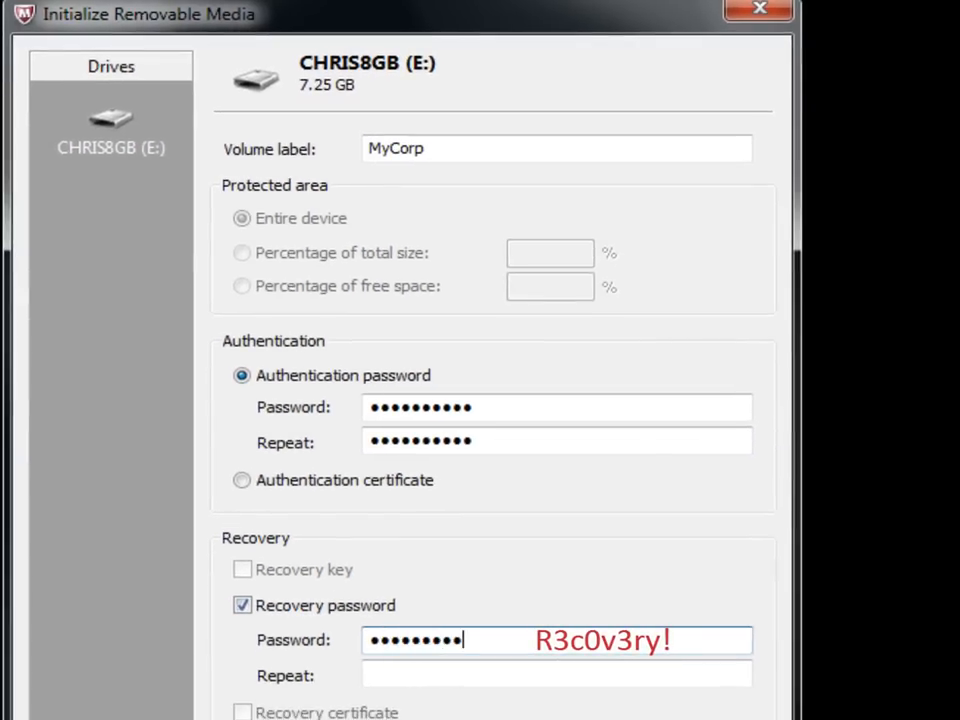
key(Tab)
text(R3c0v3ry!)
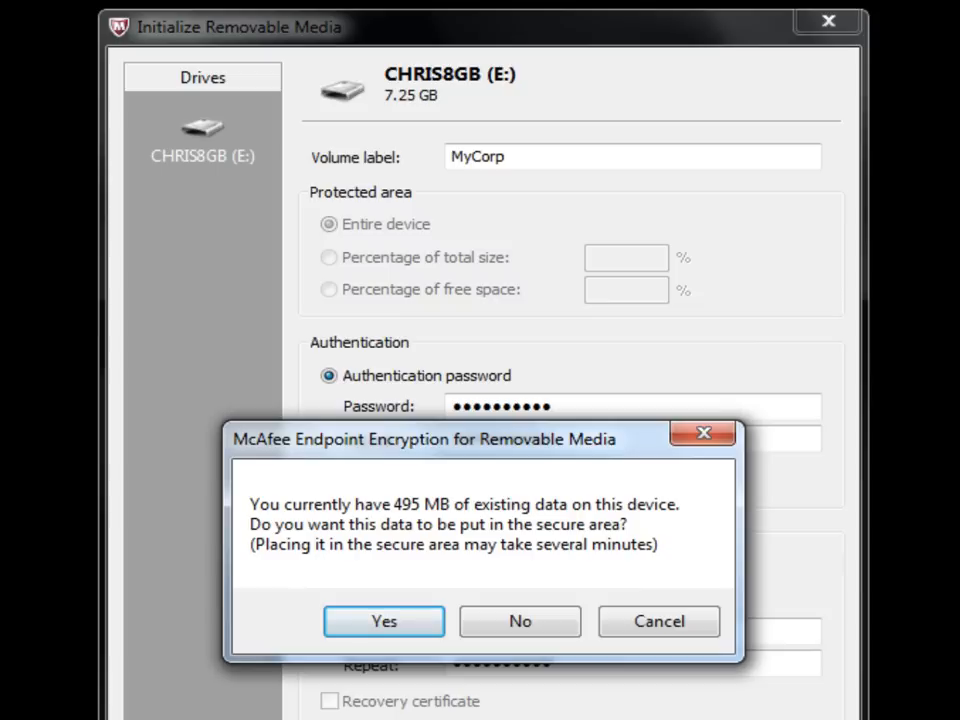
Agree to move the drive's existing 495 MB of data into the encrypted secure area.
click(411, 623)
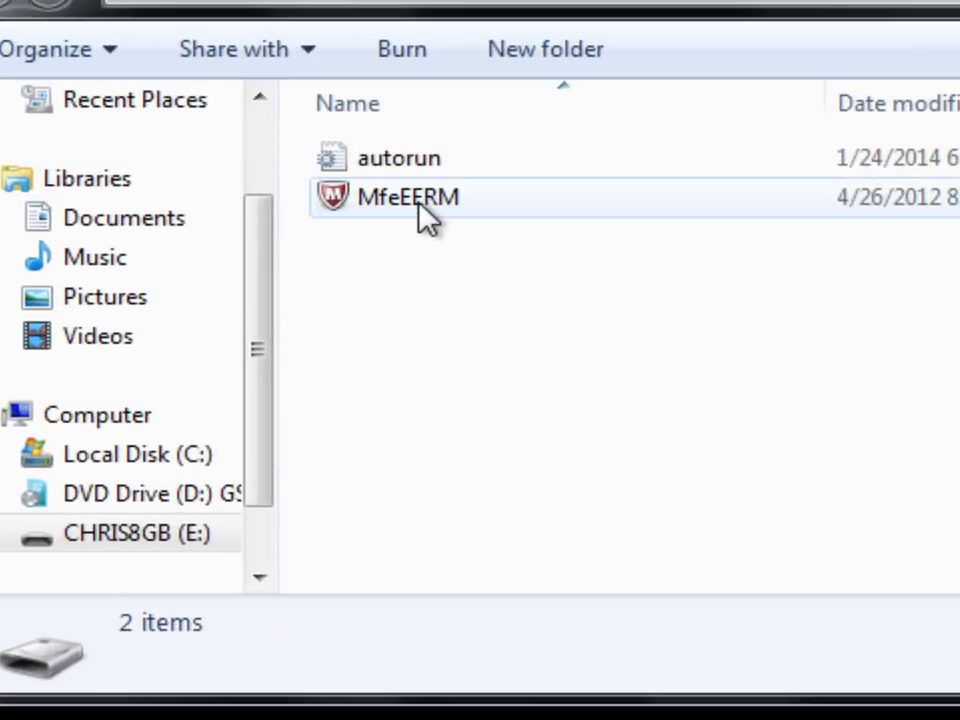
Run MfeEERM from the drive and submit the authentication password to unlock MYCORP (E:).
double_click(421, 216)
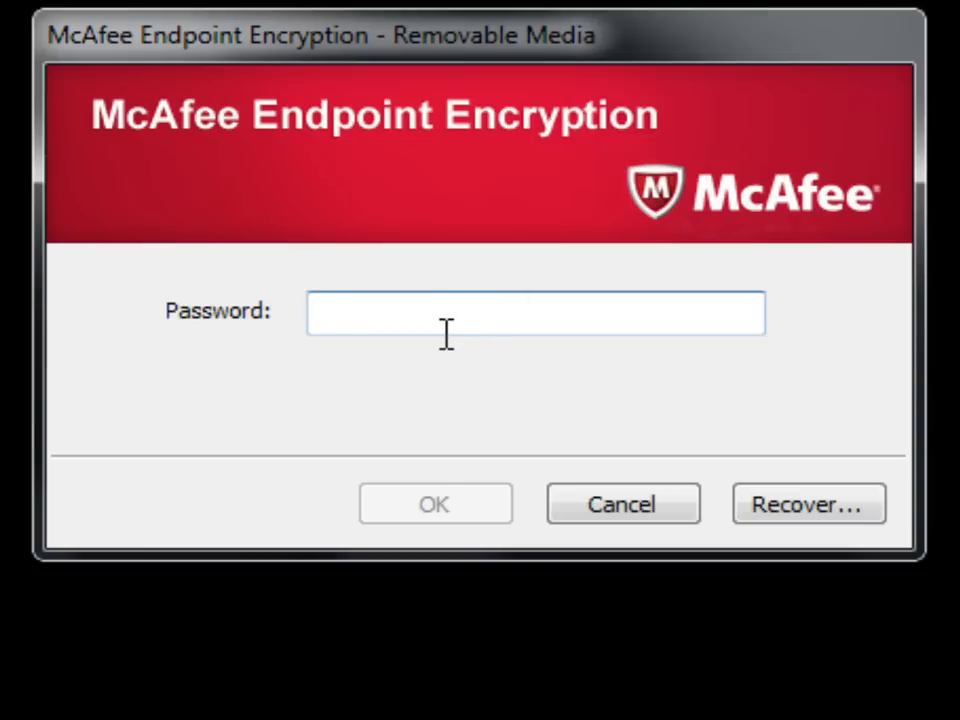
text(McAf)
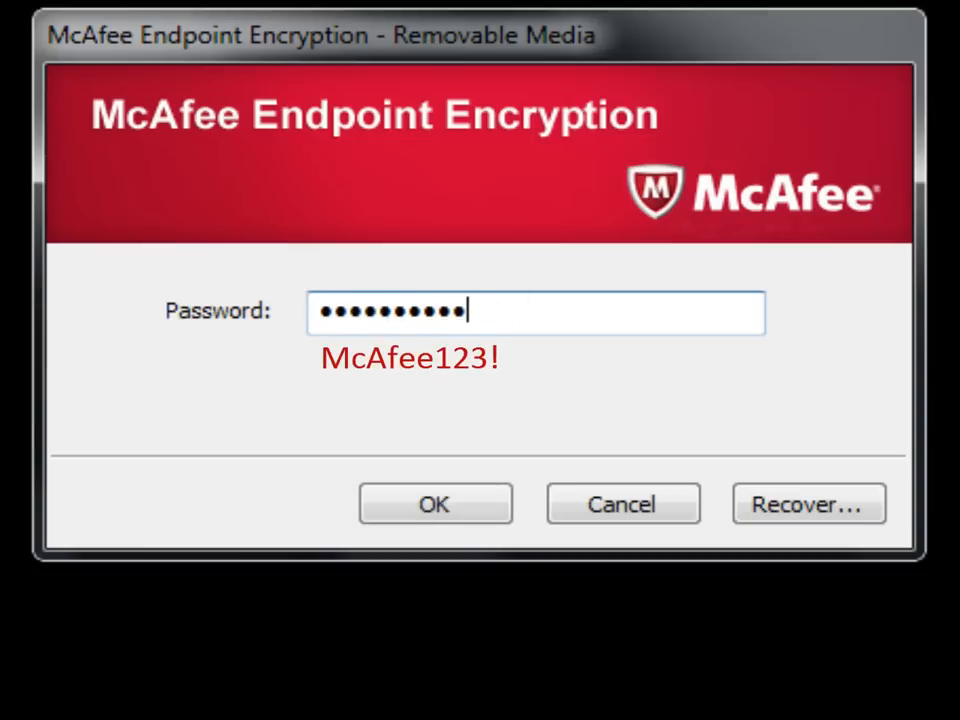
text(ee123!)
key(Return)
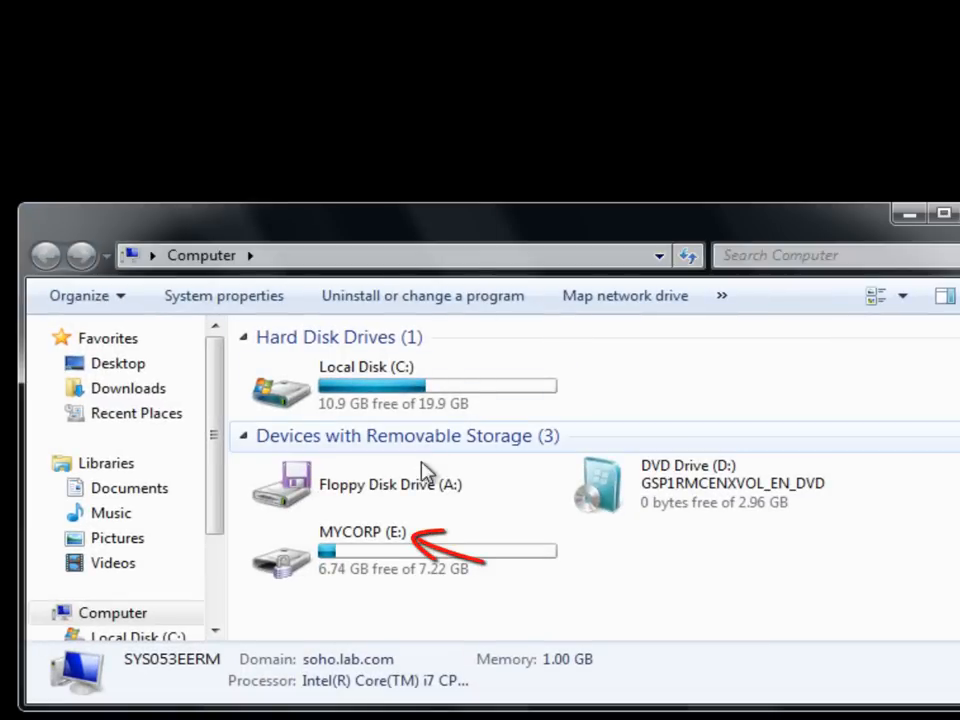
Open MYCORP (E:) and, in a second Explorer window, the C:\Temp folder.
double_click(410, 546)
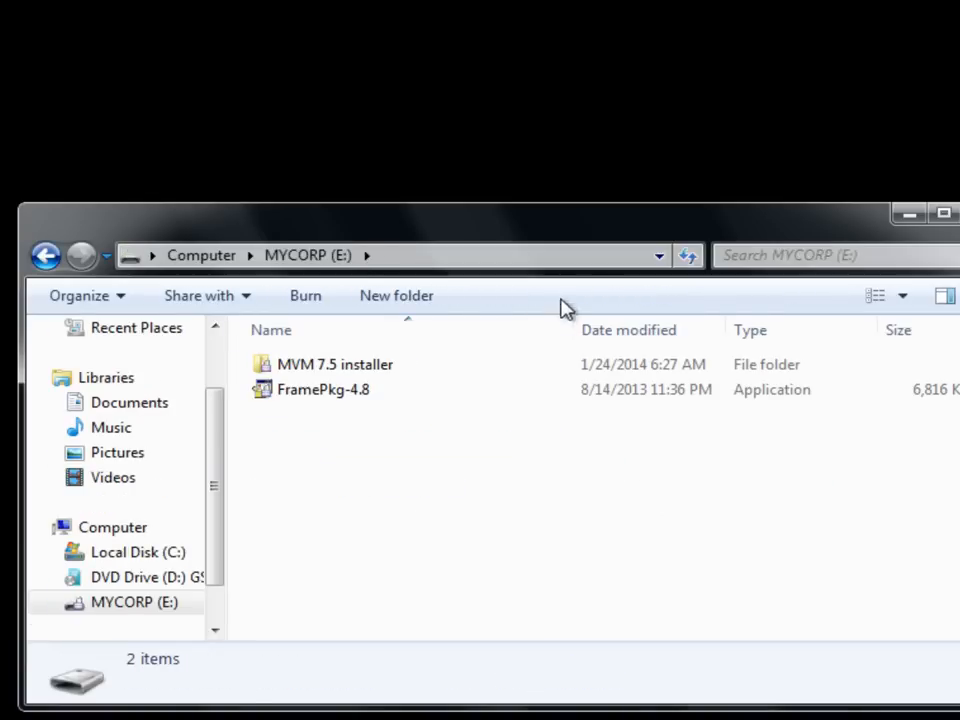
drag(569, 224, 474, 369)
key(super+e)
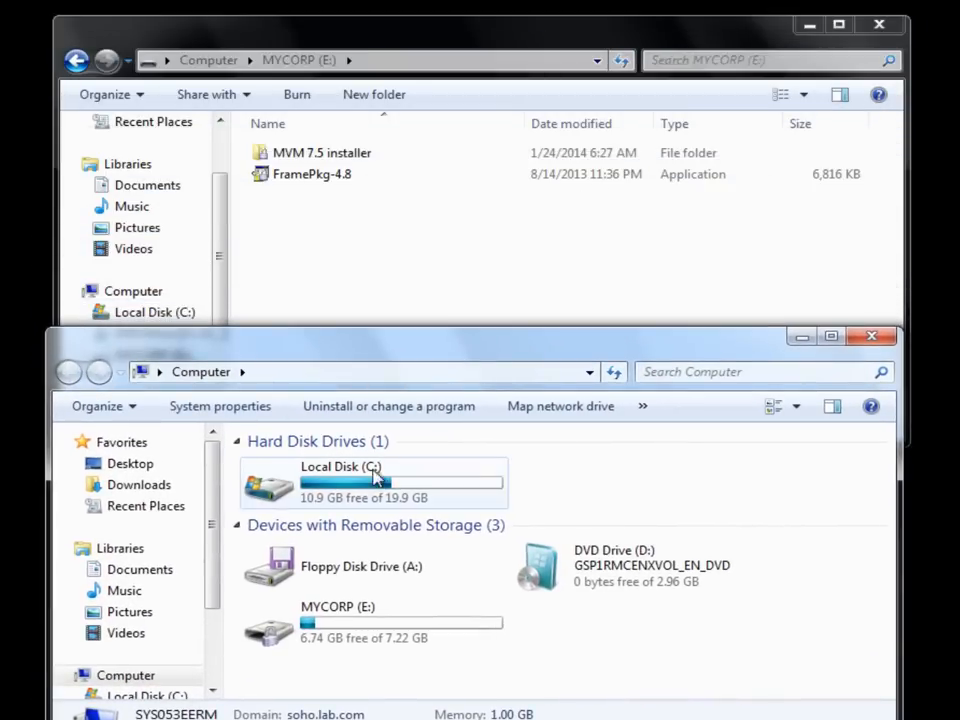
double_click(361, 488)
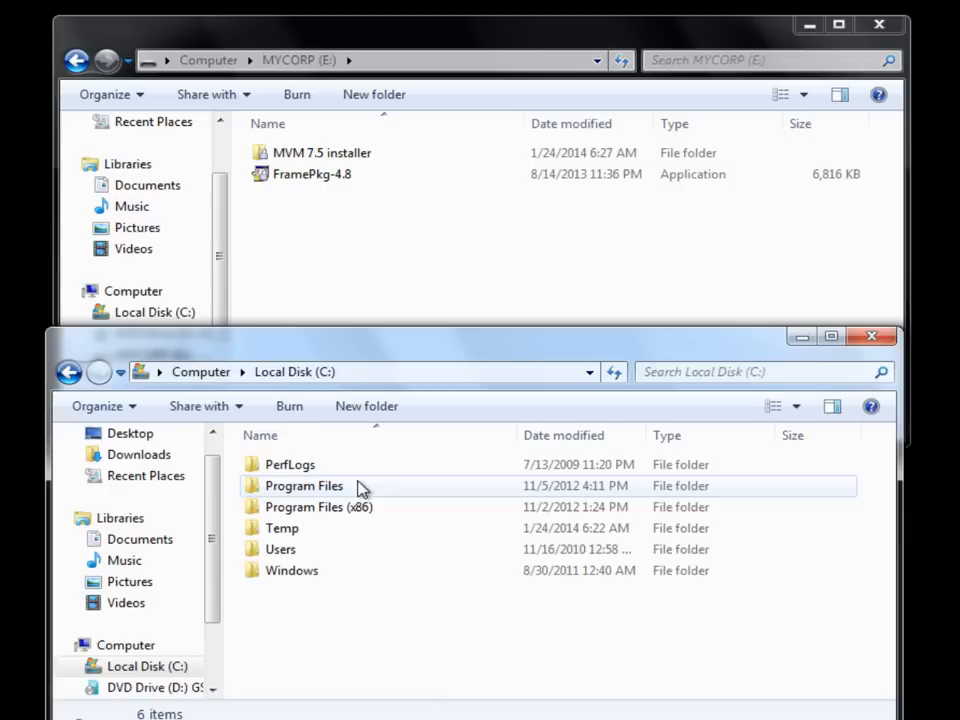
double_click(286, 530)
Copy the Temp text document onto MYCORP (E:) and close both Explorer windows.
drag(300, 487, 347, 236)
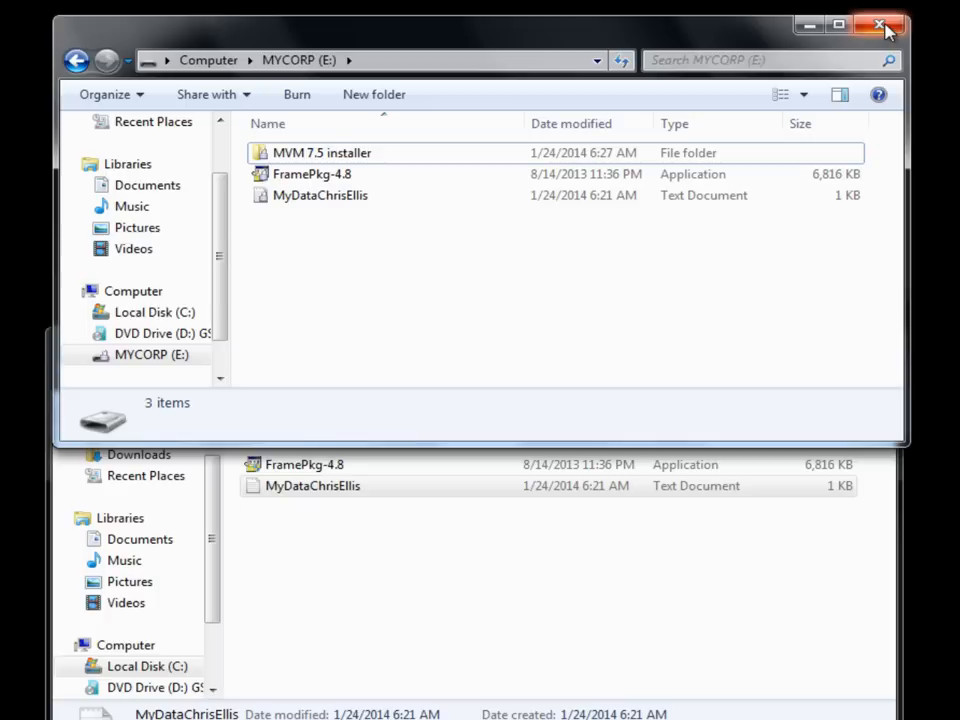
click(880, 25)
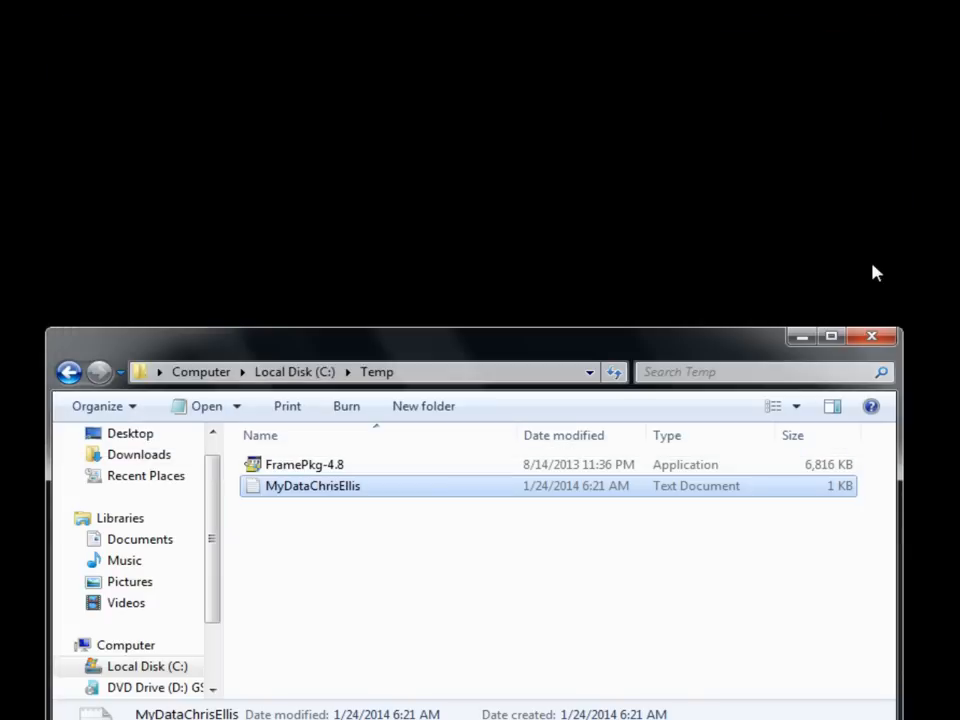
click(871, 340)
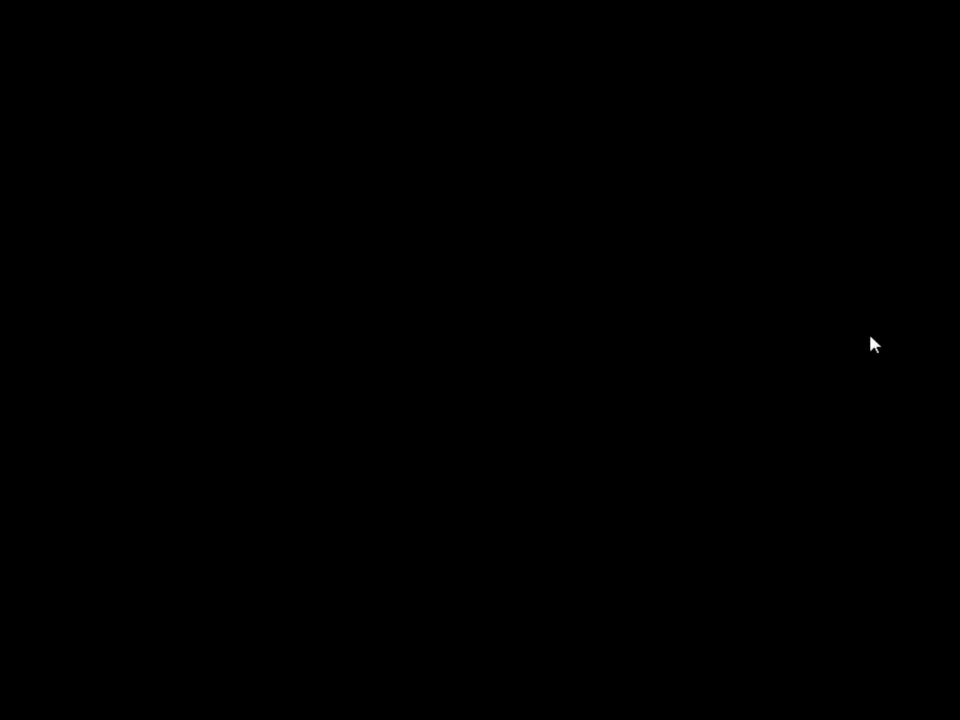